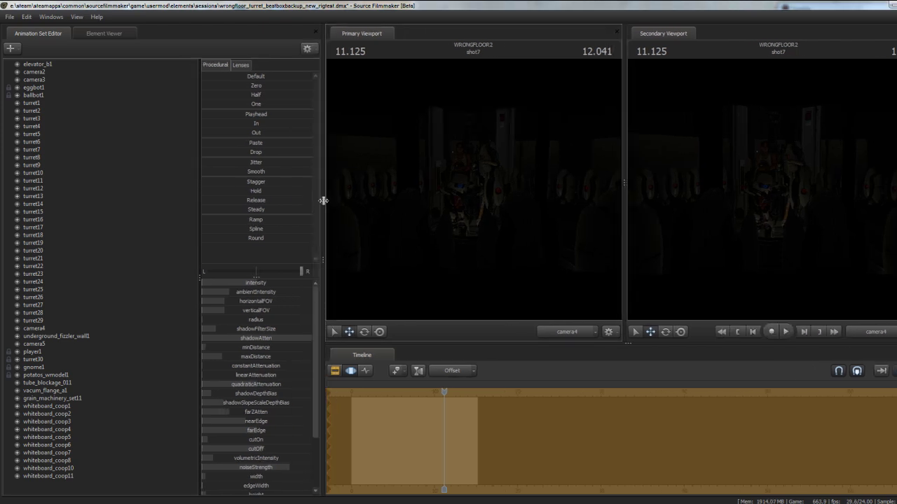
- Narrow the Animation Set Editor to enlarge the viewports, and show the session's shots in the Clip Editor
left_click_drag(325, 203, 298, 204)
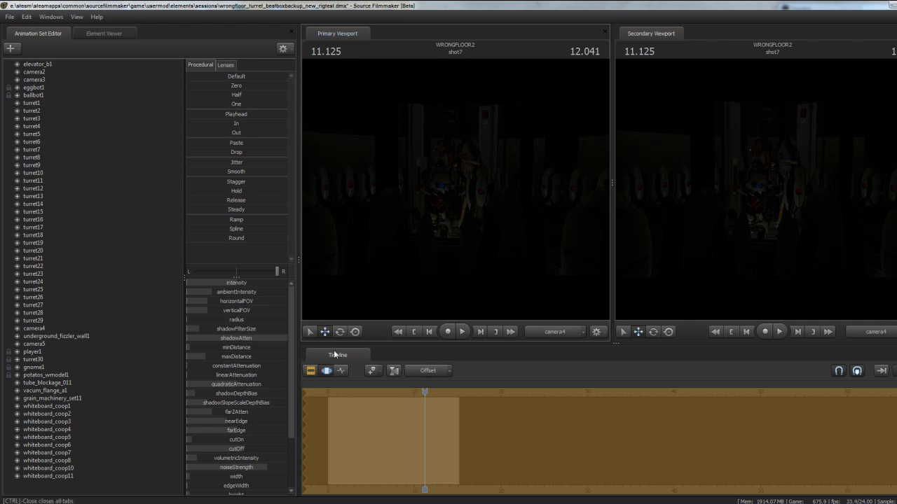
left_click(311, 371)
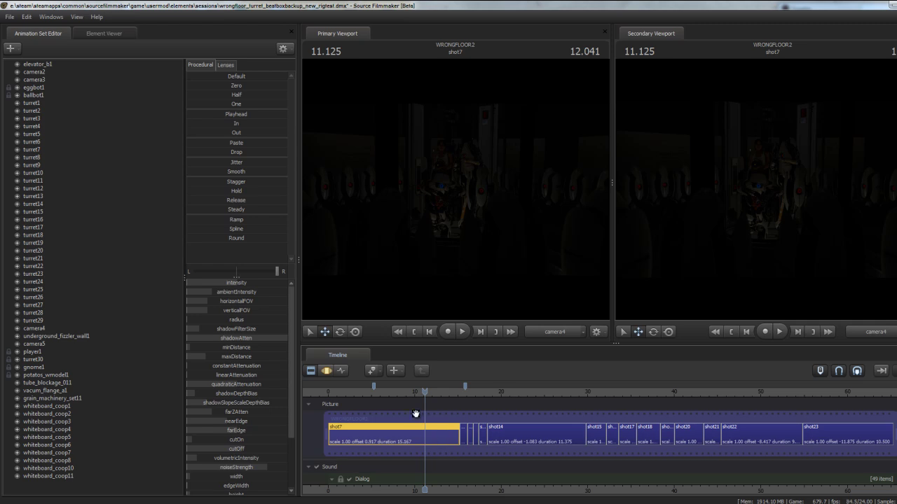
left_click(327, 372)
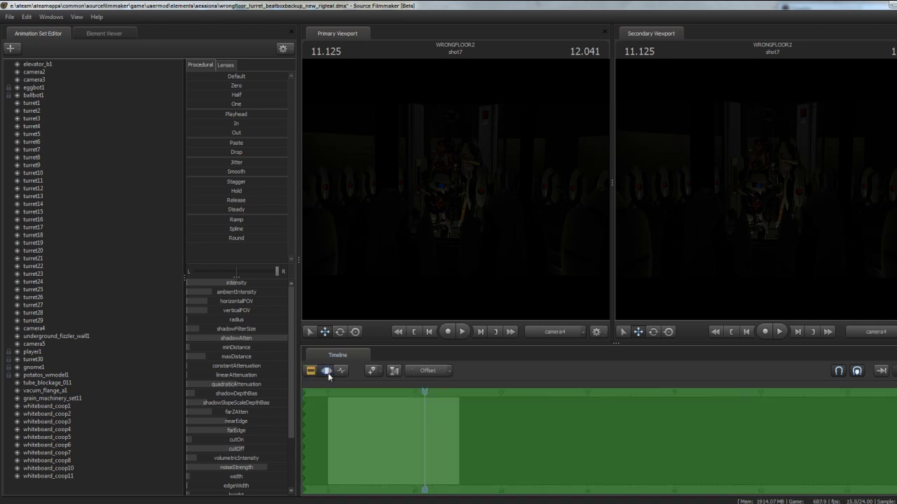
left_click(311, 372)
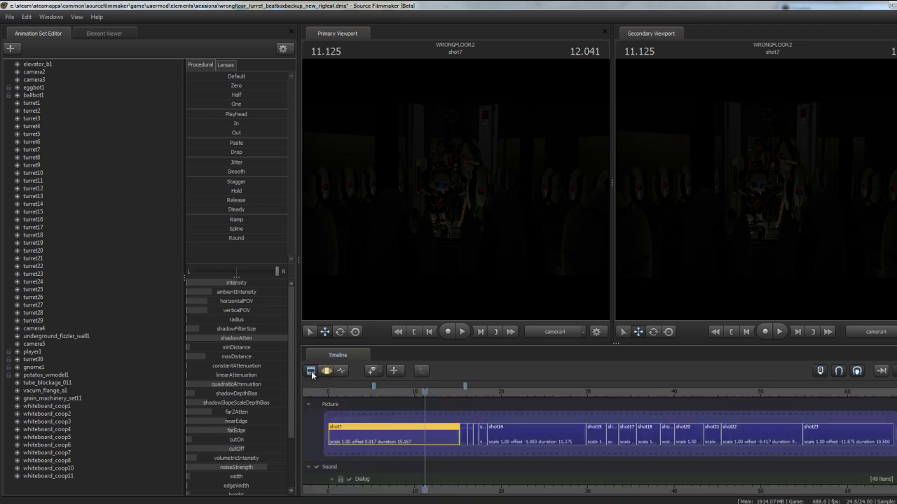
- Scrub the playhead to about 26.458 in shot14 to preview that shot
left_click(510, 391)
left_click(555, 391)
left_click(569, 390)
left_click(556, 391)
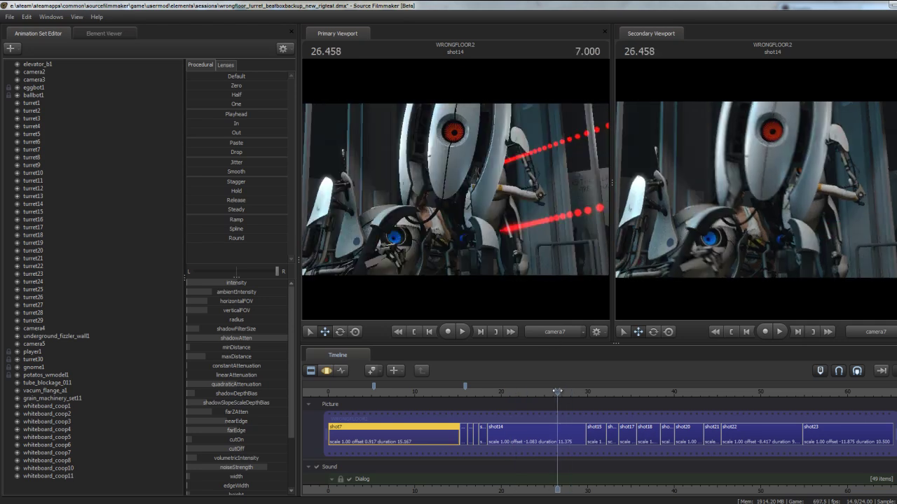
- Switch the primary viewport to the Work Camera and fly it to a view of the turret chamber
left_click(546, 333)
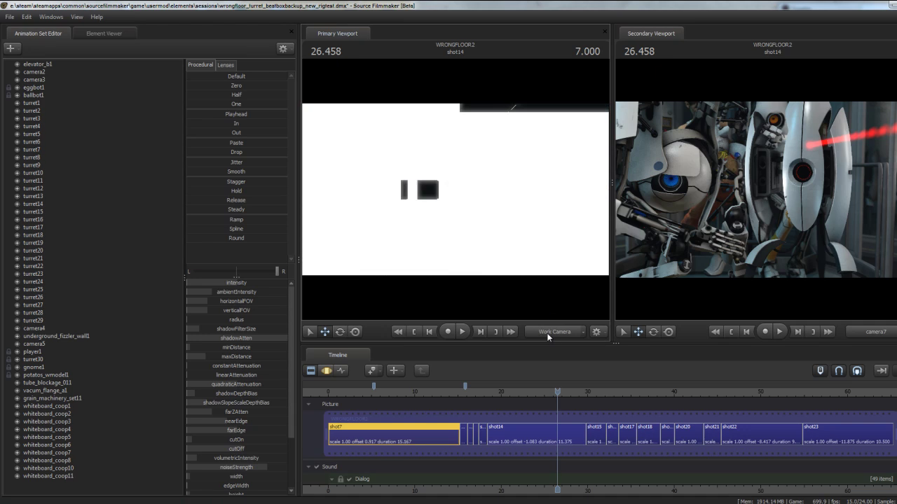
left_click_drag(530, 259, 576, 225)
mouse_move(455, 189)
left_mouse_down()
mouse_move(541, 186)
mouse_move(468, 191)
mouse_move(451, 206)
mouse_move(459, 194)
mouse_move(479, 200)
mouse_move(456, 184)
mouse_move(428, 197)
mouse_move(452, 187)
mouse_move(437, 187)
mouse_move(458, 190)
left_mouse_up()
key("w")
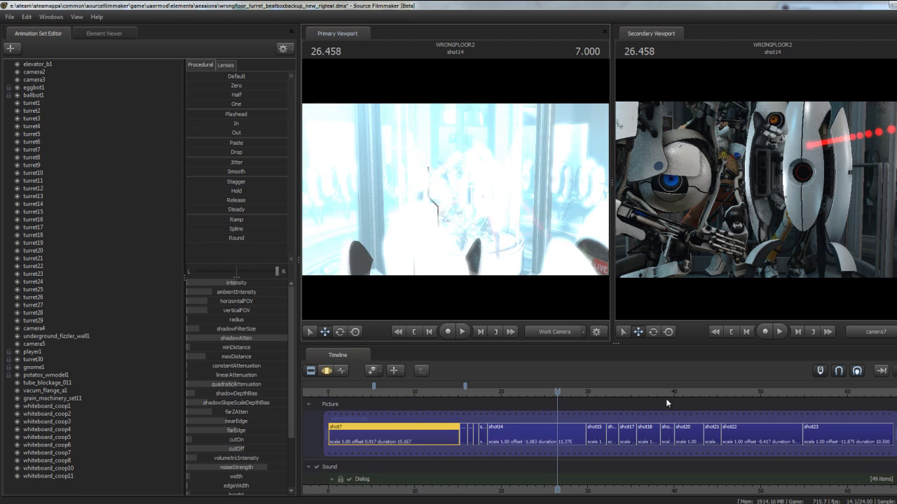
- Preview shot22, and return the playhead to 12.333 in shot7
left_click_drag(557, 391, 764, 394)
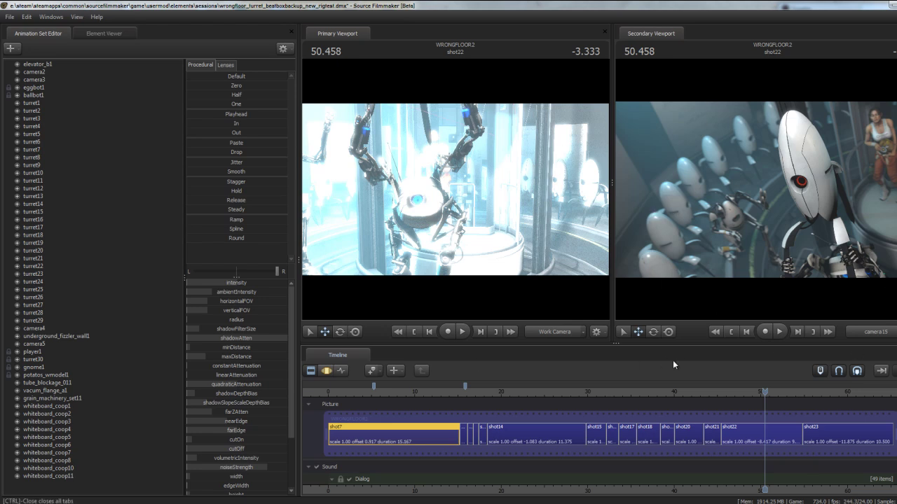
left_click(435, 395)
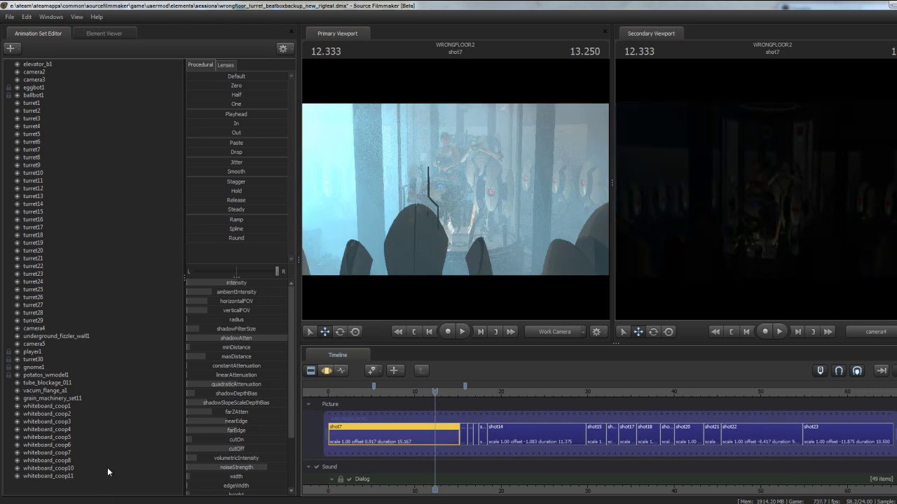
- Create an animation set for a new light in shot7 and select it
right_click(97, 499)
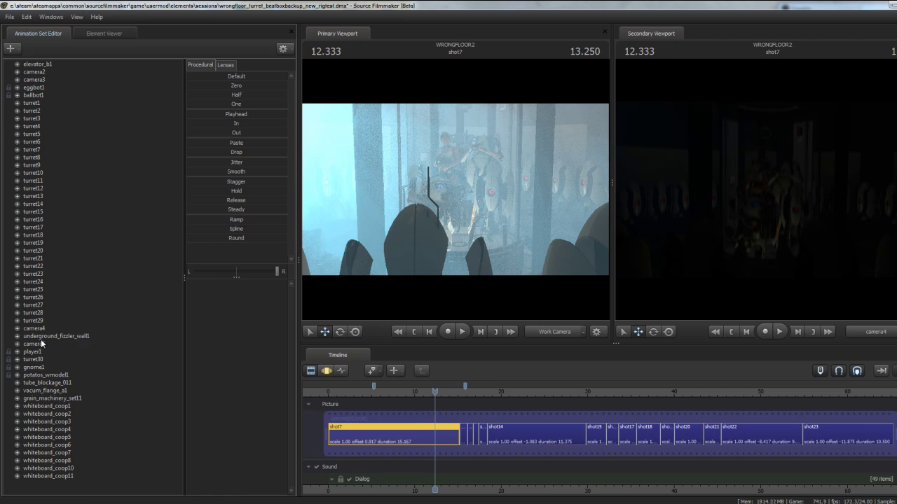
right_click(89, 492)
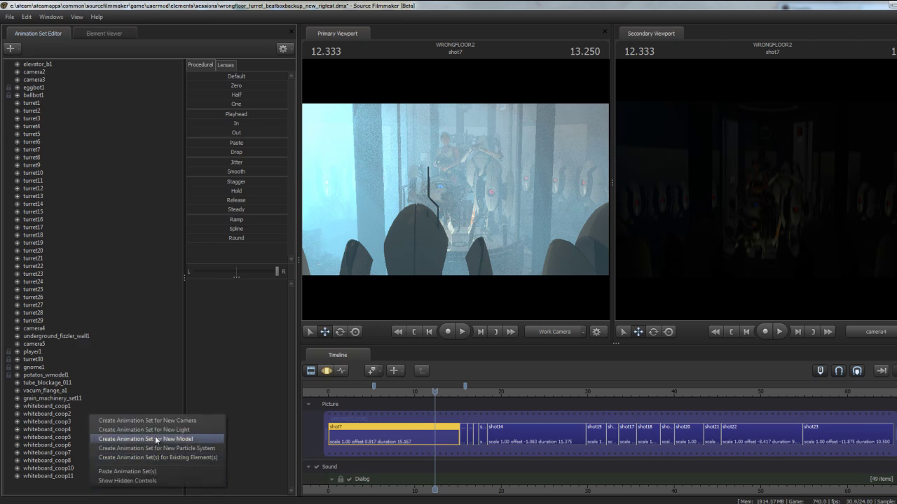
left_click(164, 432)
left_click(50, 484)
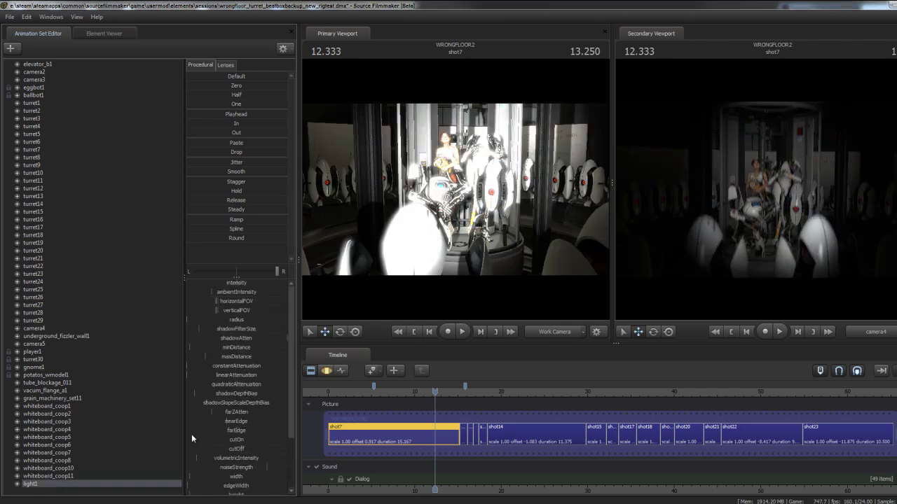
- In the Motion Editor, look through light1 in the primary viewport and aim it down at the ring of turrets
left_click(326, 371)
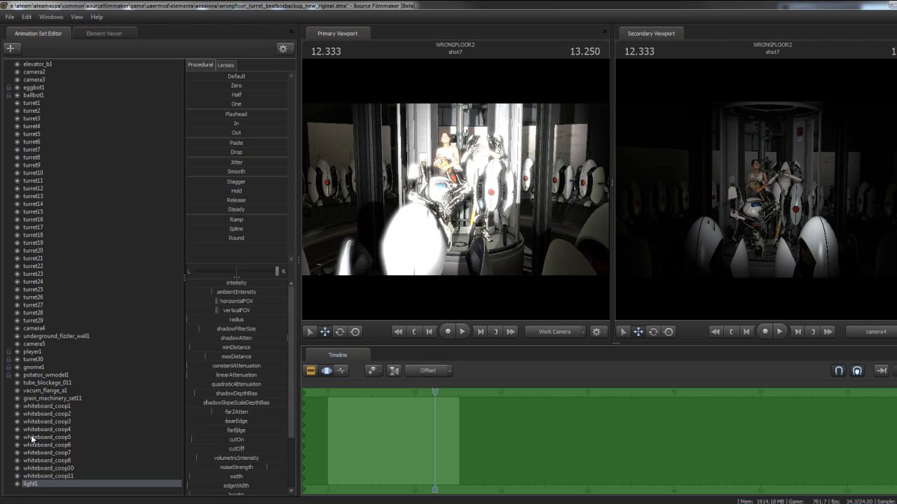
left_click_drag(33, 485, 456, 184)
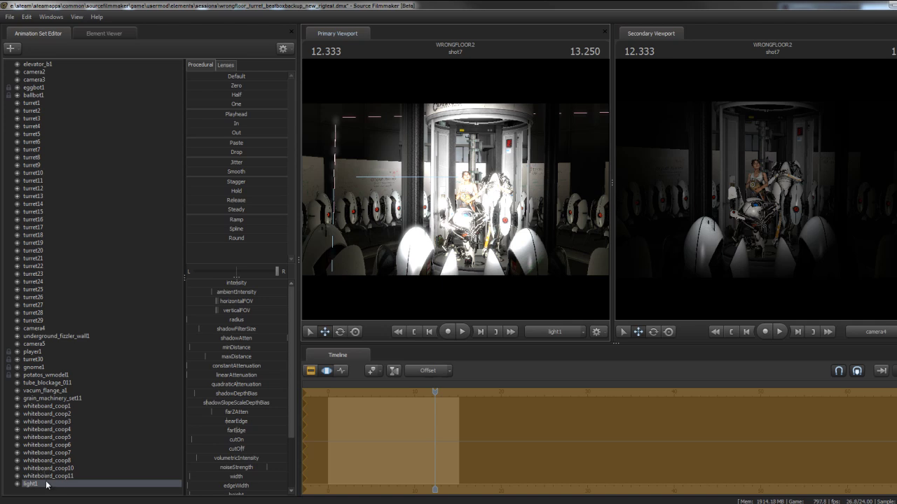
left_click_drag(536, 216, 456, 190)
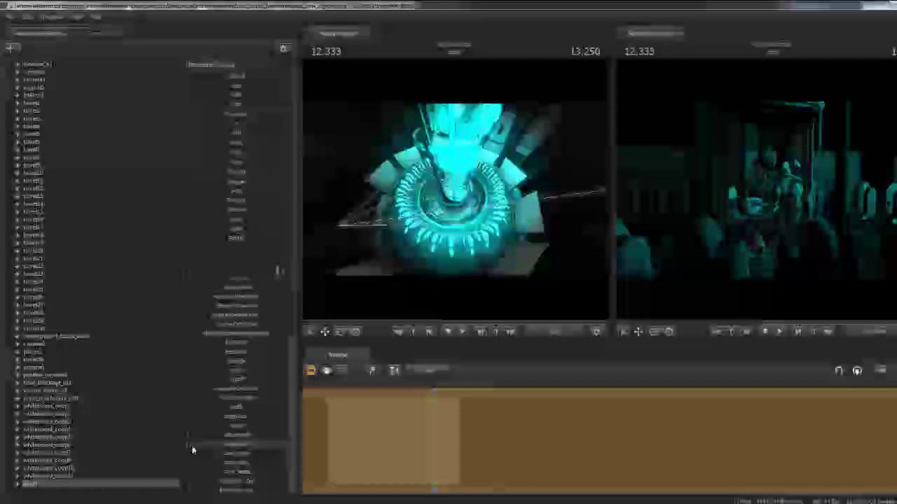
- Lower light1's color_green to give it a deeper blue tint, and raise its intensity
mouse_move(275, 454)
left_mouse_down()
mouse_move(187, 444)
mouse_move(210, 447)
mouse_move(190, 456)
mouse_move(250, 455)
left_mouse_up()
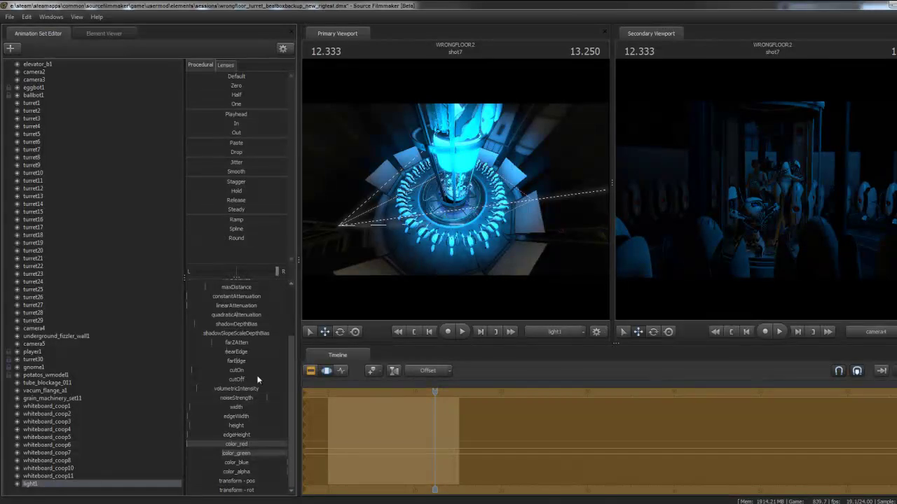
left_click_drag(526, 92, 292, 306)
scroll(221, 292, "up", 3)
left_click_drag(238, 280, 340, 277)
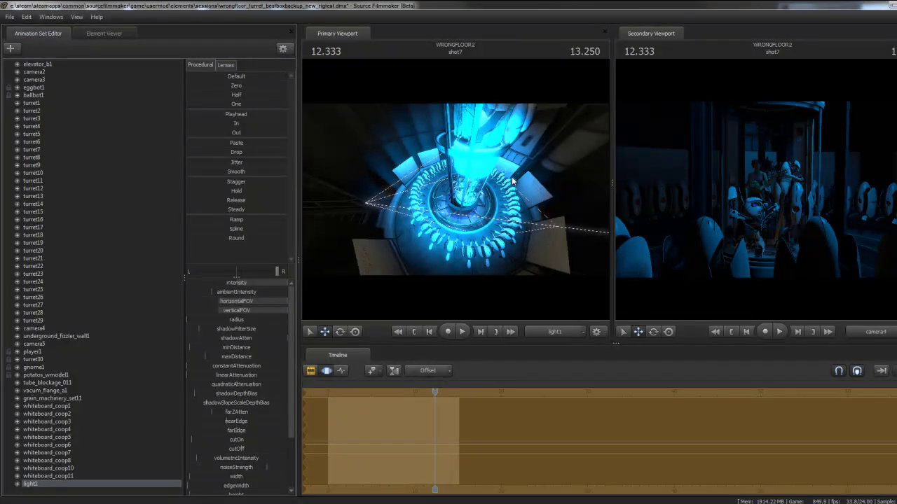
- Reposition light1 above the central tube so that it shines down on the whole turret ring
left_click_drag(512, 181, 456, 188)
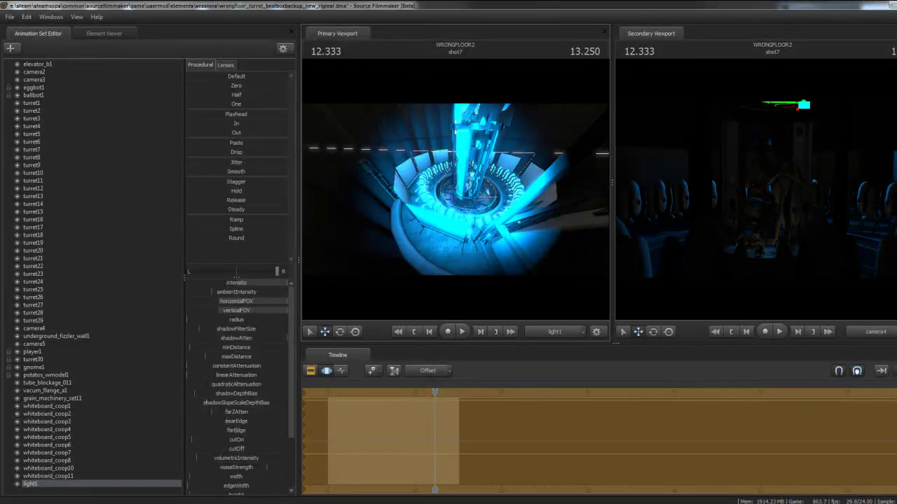
left_click_drag(407, 252, 456, 195)
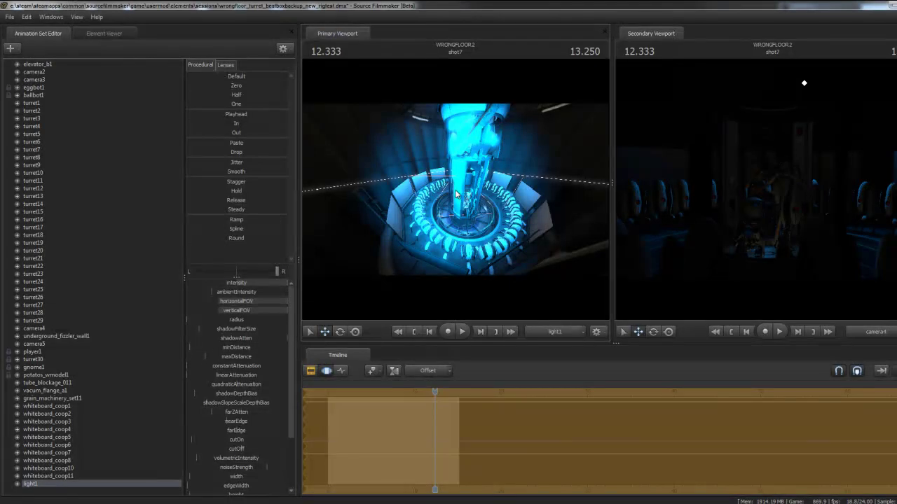
- Remap light1's horizontalFOV slider range to a maximum of 180
right_click(286, 300)
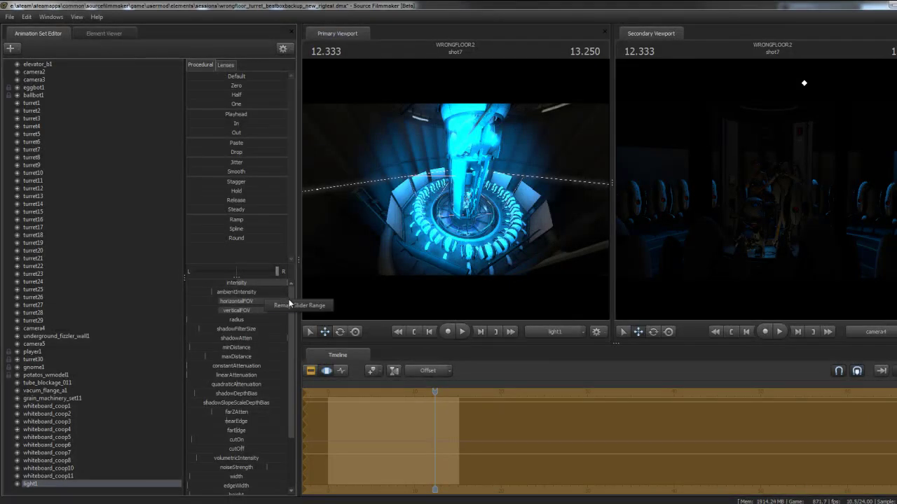
left_click(298, 305)
type("180")
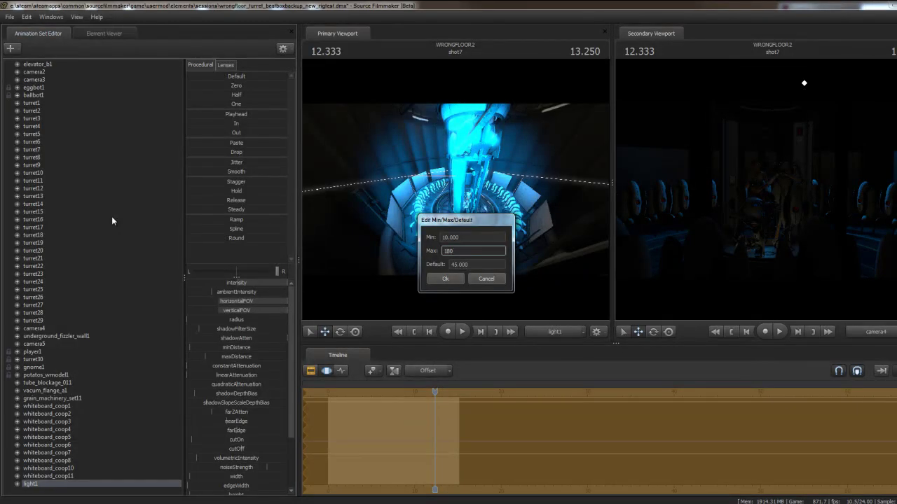
left_click(449, 279)
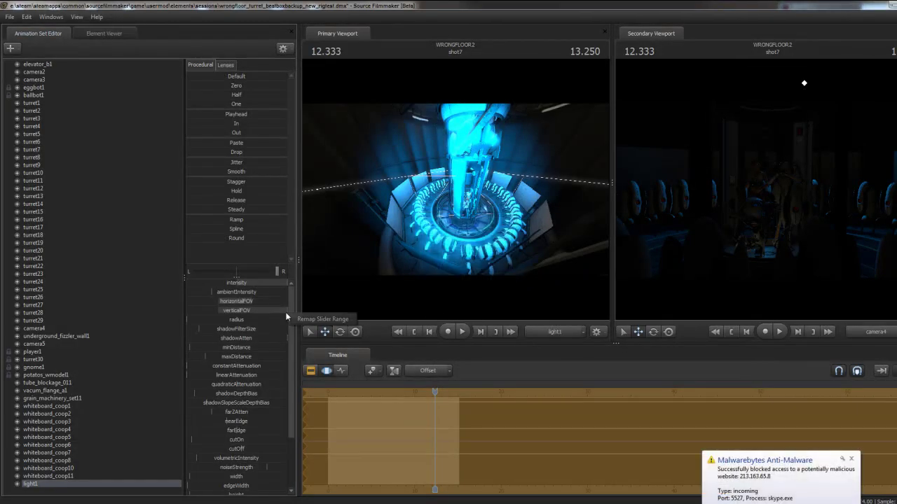
- Remap light1's verticalFOV slider range to a maximum of 190
left_click(316, 320)
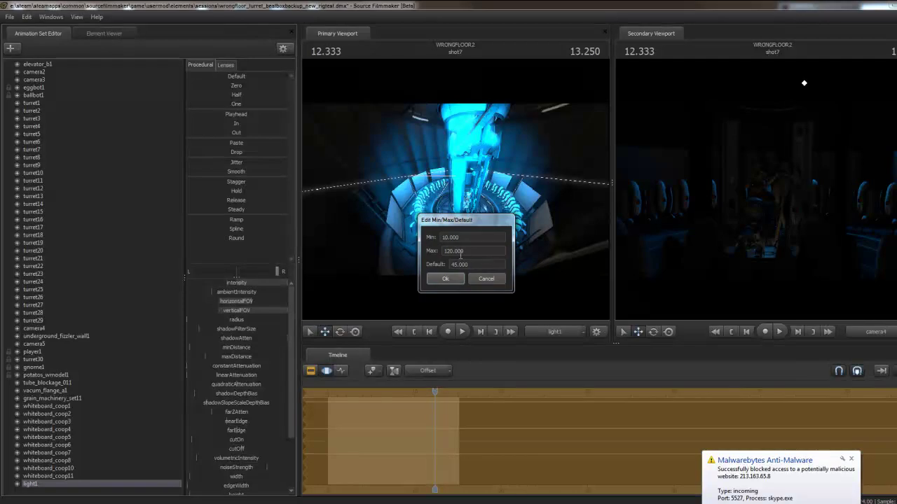
key("Tab")
type("190")
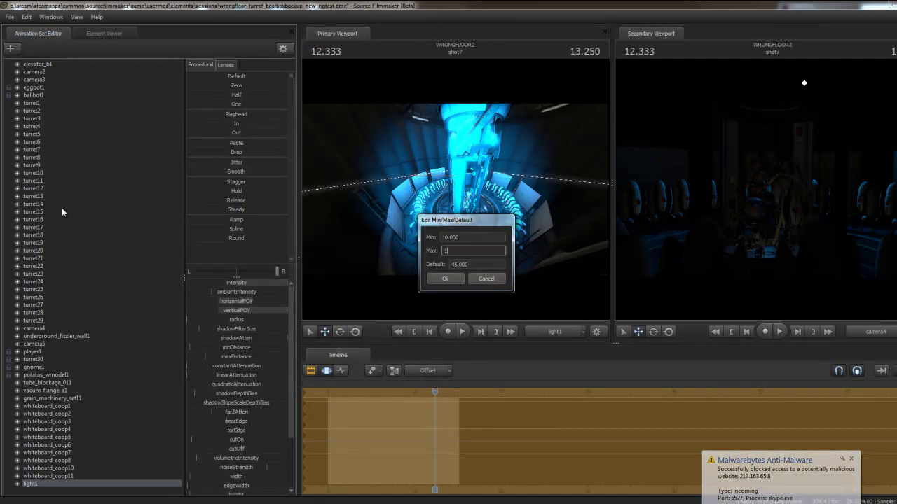
key("Return")
- Move and re-aim light1 from its own view, and lower its intensity
left_click_drag(478, 239, 455, 189)
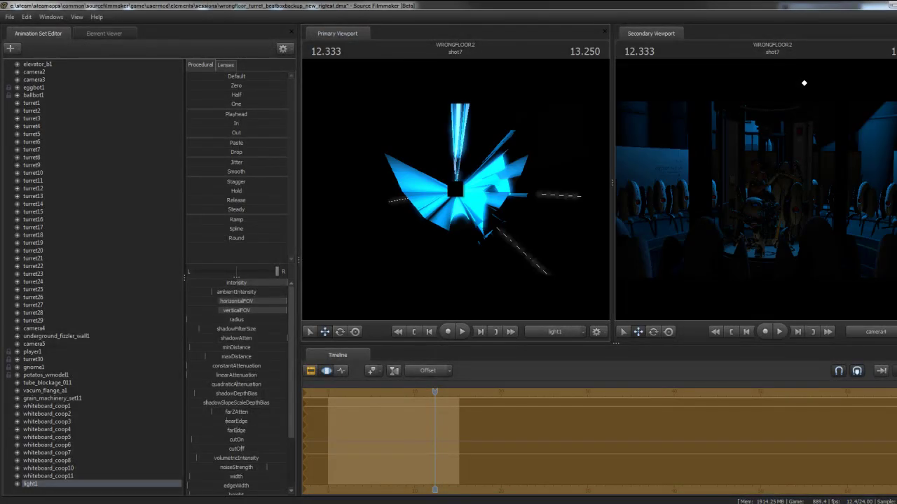
left_click_drag(455, 189, 455, 189)
left_click_drag(281, 284, 201, 290)
- Duplicate light1's animation set, and tint the copy pale blue-white by raising its color_red and color_green
right_click(37, 487)
left_click(80, 345)
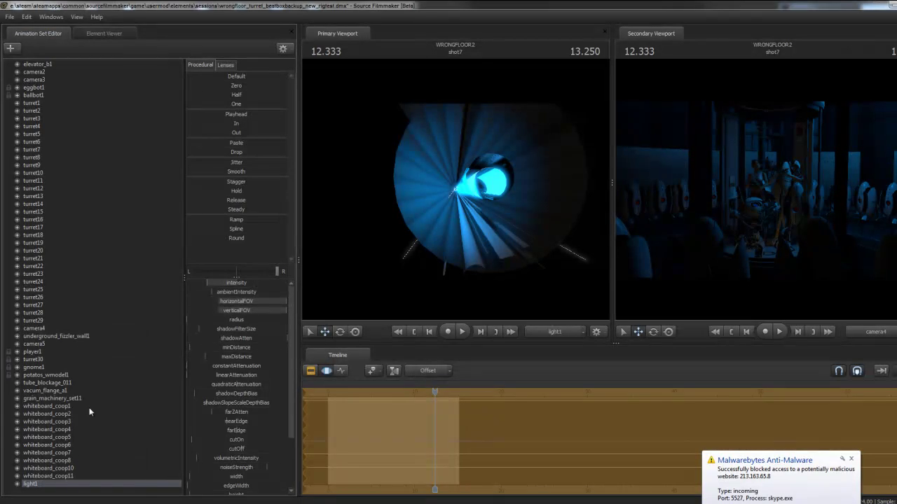
right_click(65, 494)
left_click(90, 483)
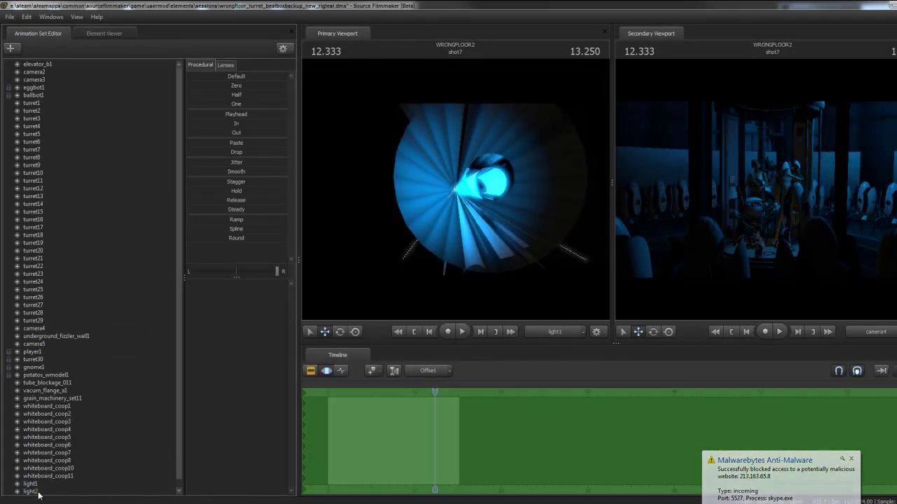
scroll(283, 419, "down", 3)
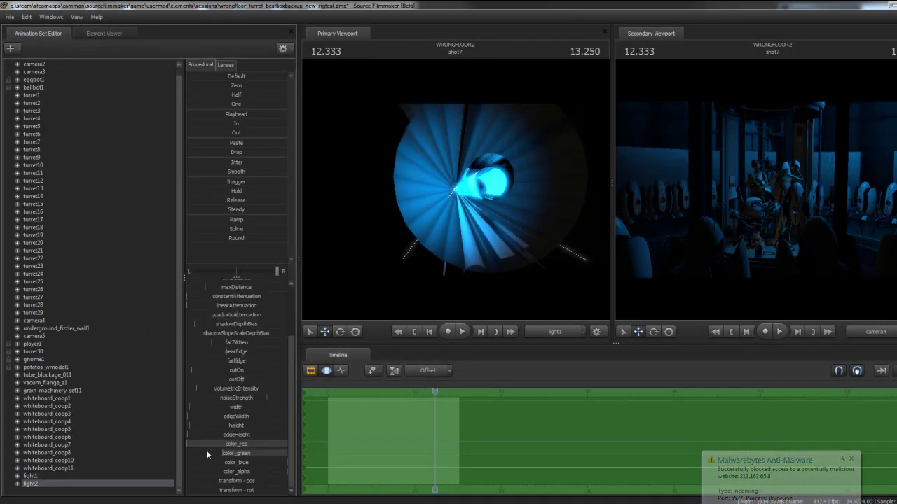
left_click_drag(253, 445, 284, 453)
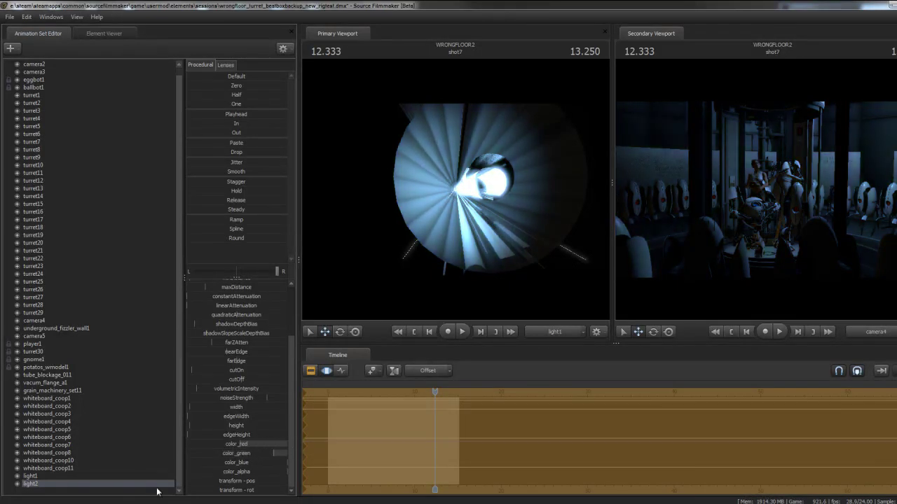
- Hide the light1 animation set
left_click(19, 477)
right_click(34, 477)
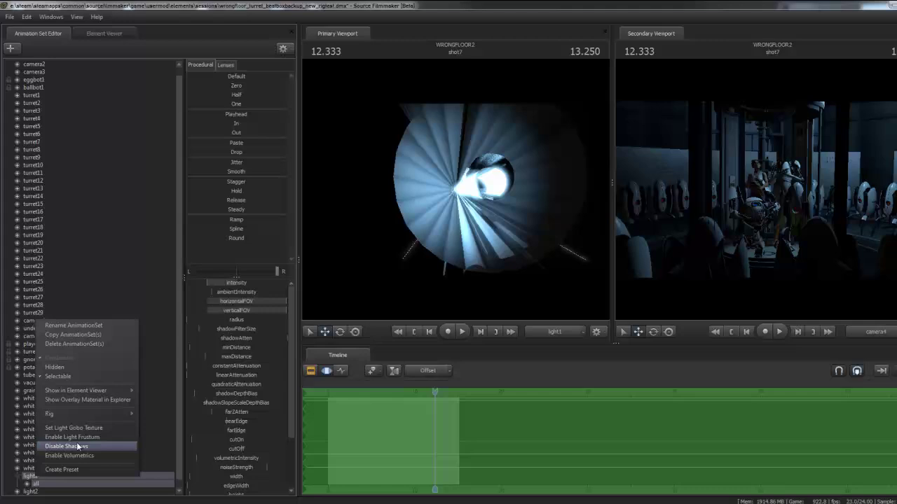
left_click(69, 368)
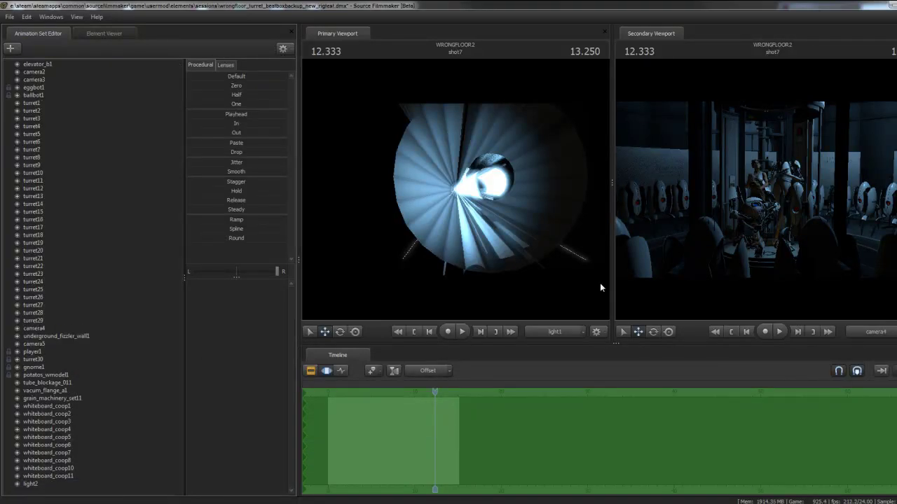
- Show hidden controls in the animation set list and unhide light1
right_click(84, 495)
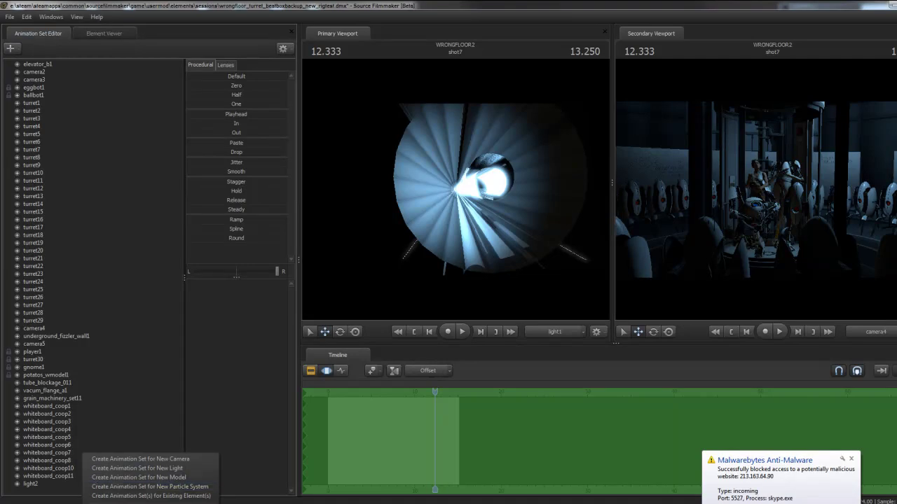
left_click(137, 468)
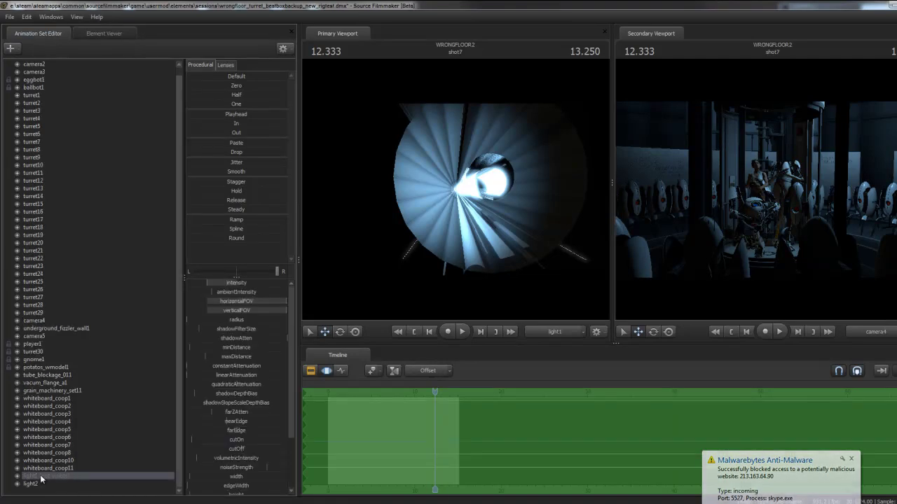
right_click(40, 479)
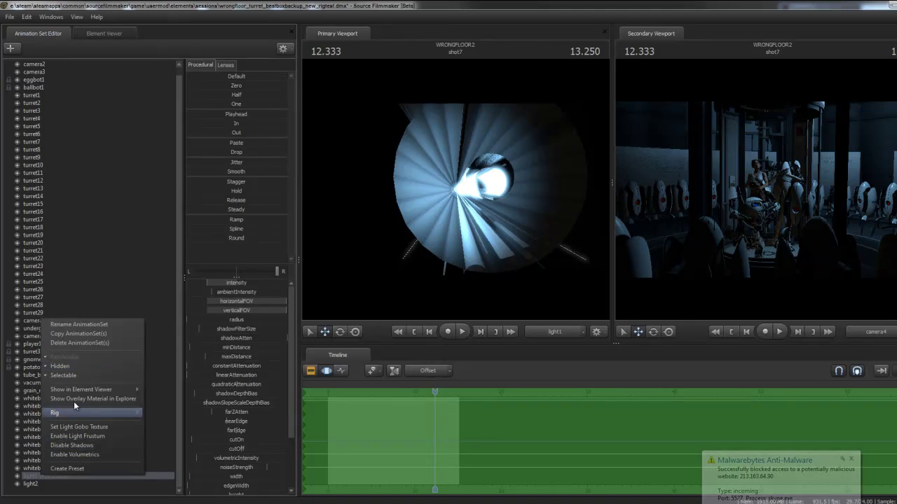
left_click(60, 366)
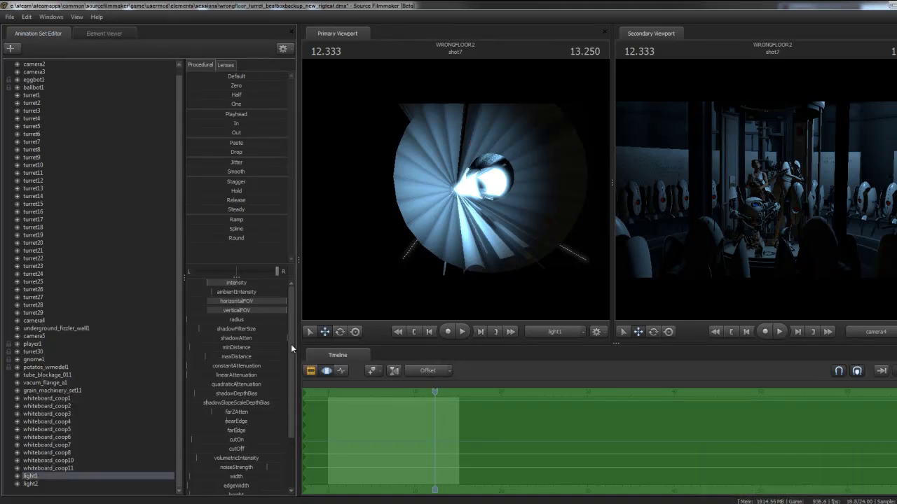
- Lower light1's intensity to zero
left_click_drag(290, 345, 282, 408)
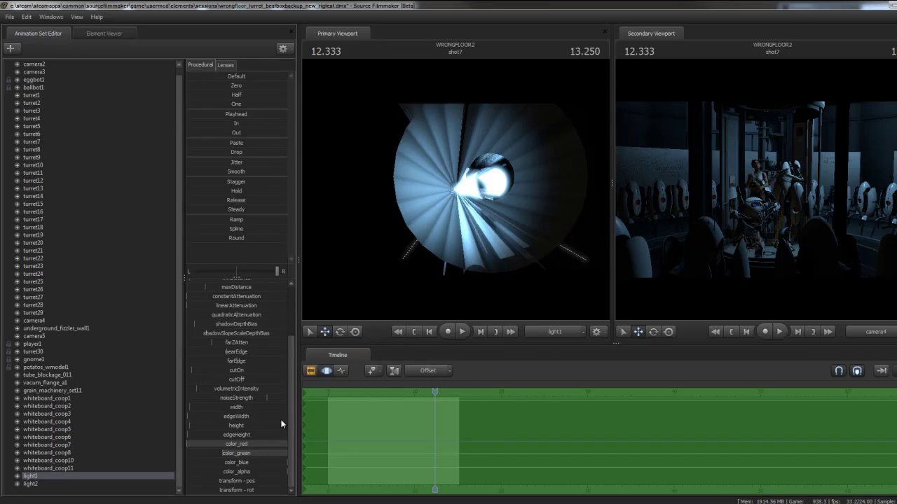
scroll(285, 295, "up", 3)
left_click_drag(231, 282, 89, 276)
left_click_drag(183, 281, 78, 291)
- Look through light2 in the primary viewport, and move and aim it at the central tube from its own view
left_click(39, 485)
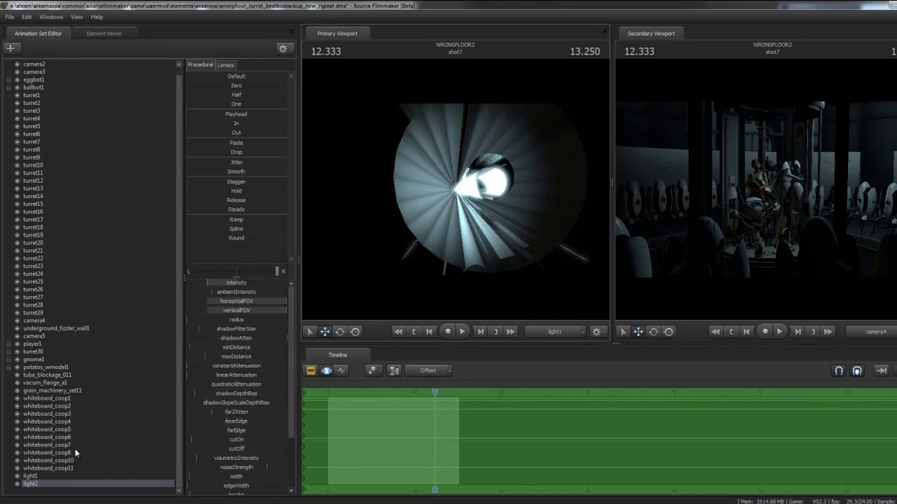
mouse_move(63, 484)
left_mouse_down()
mouse_move(449, 220)
mouse_move(460, 178)
mouse_move(449, 182)
mouse_move(457, 190)
mouse_move(452, 178)
mouse_move(456, 194)
mouse_move(480, 186)
mouse_move(455, 190)
left_mouse_up()
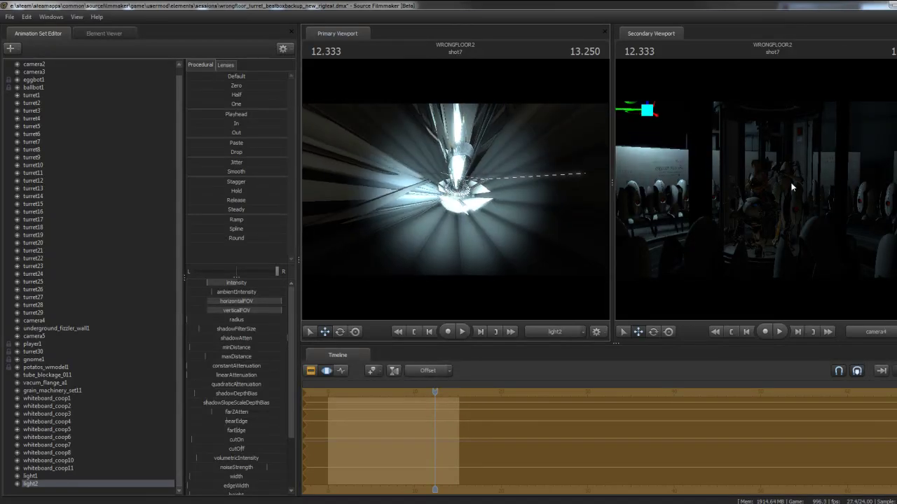
mouse_move(517, 210)
left_mouse_down()
mouse_move(455, 188)
mouse_move(457, 197)
left_mouse_up()
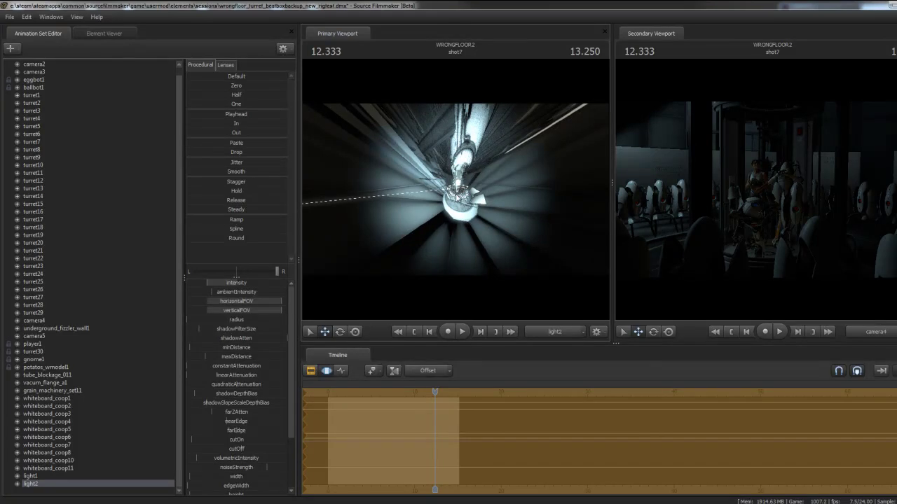
- Raise light1's intensity to a low level so it adds a dim blue fill to the scene
left_click(33, 478)
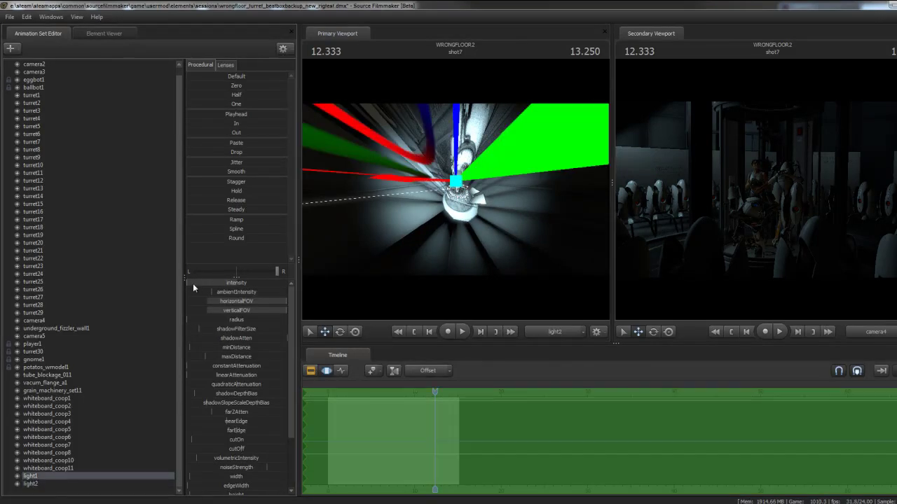
left_click_drag(192, 280, 224, 291)
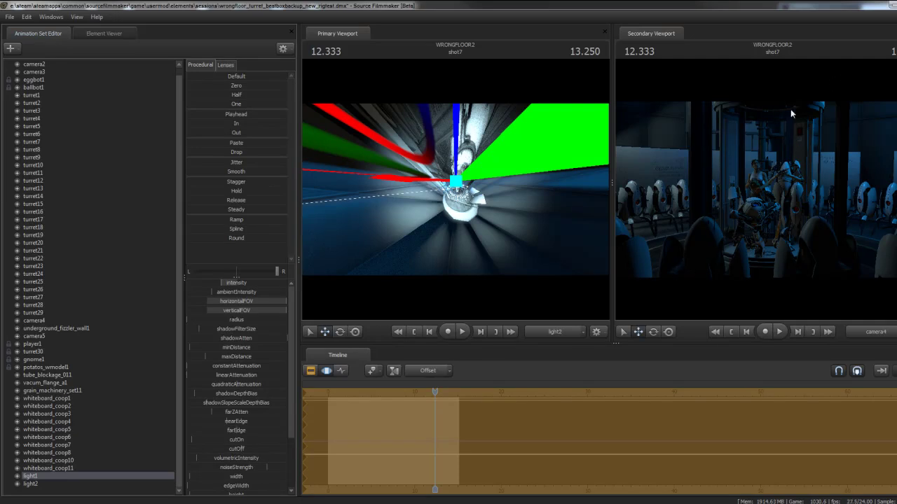
- Reposition light2 from its own view to face the ring of turrets, and narrow its horizontalFOV and verticalFOV
left_click(36, 484)
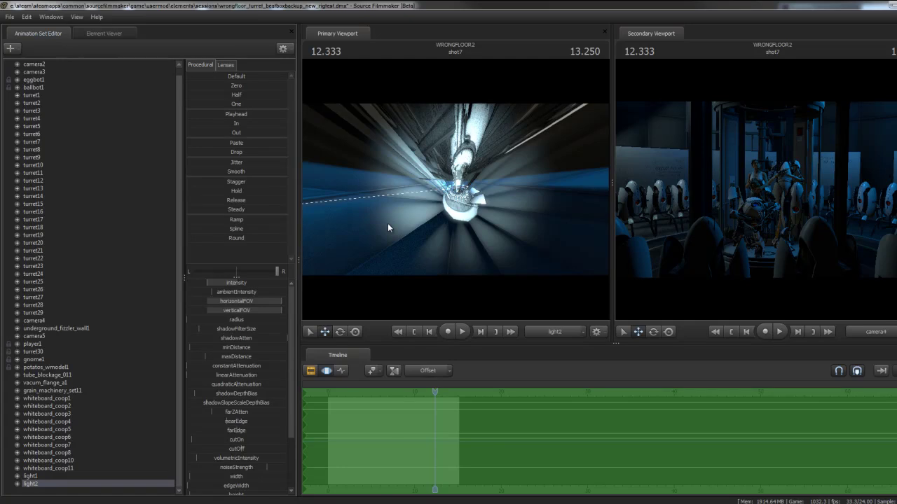
left_click_drag(391, 223, 391, 228)
left_click_drag(451, 188, 454, 187)
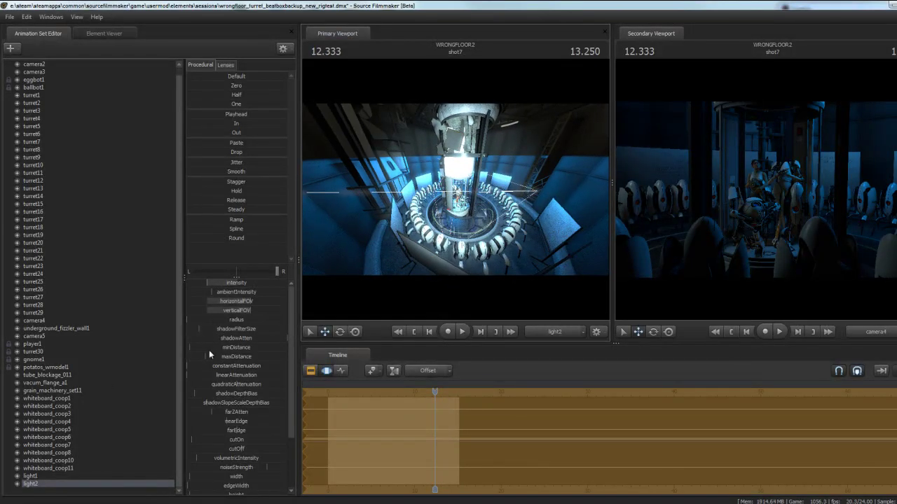
- Raise light2's maxDistance and farZAtten so its light reaches farther
left_click_drag(208, 357, 223, 357)
left_click_drag(215, 411, 257, 412)
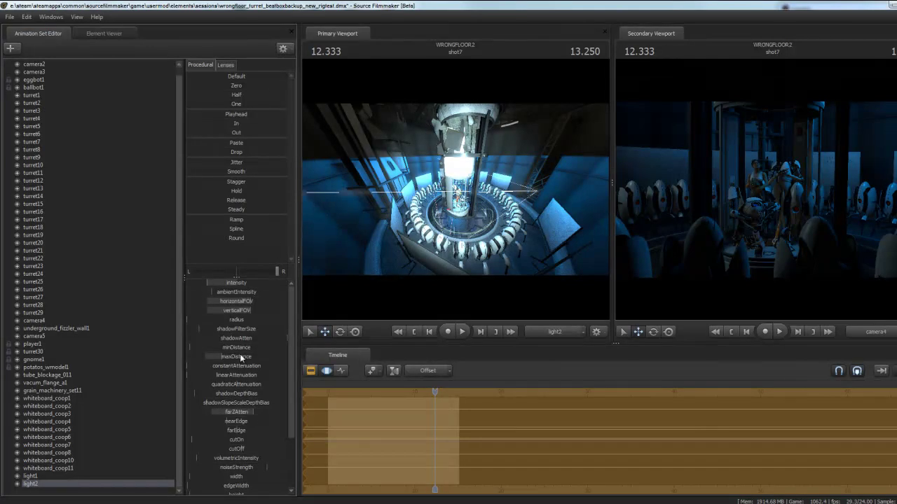
mouse_move(227, 356)
left_mouse_down()
mouse_move(208, 356)
mouse_move(239, 356)
left_mouse_up()
- Move and re-aim light2 across the turrets and the central tube, and raise its intensity
left_click_drag(532, 209, 312, 216)
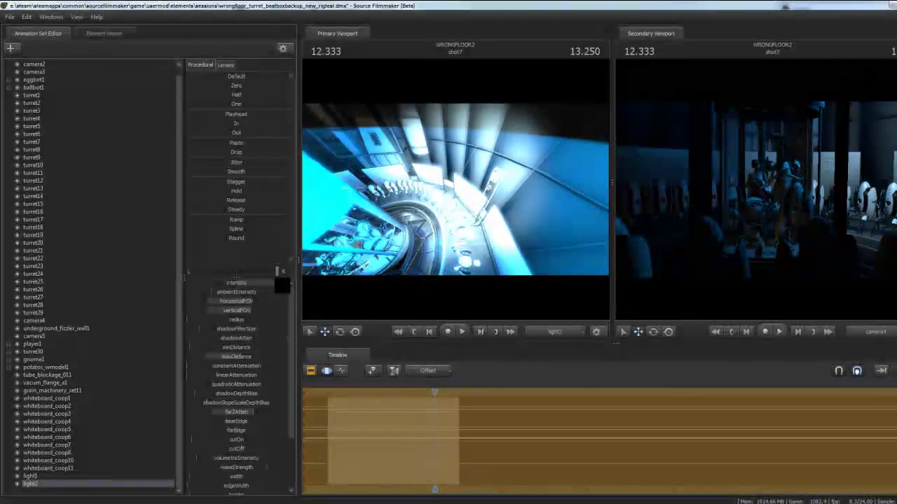
left_click_drag(536, 185, 454, 189)
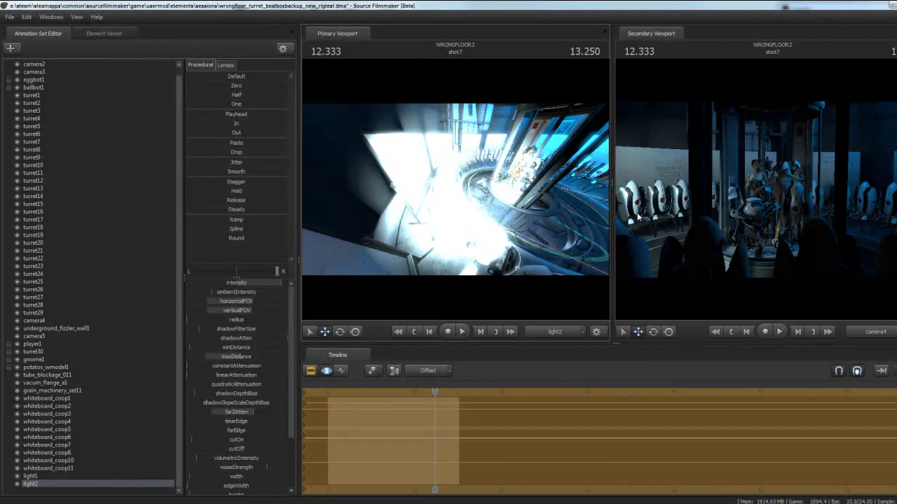
left_click_drag(419, 205, 460, 188)
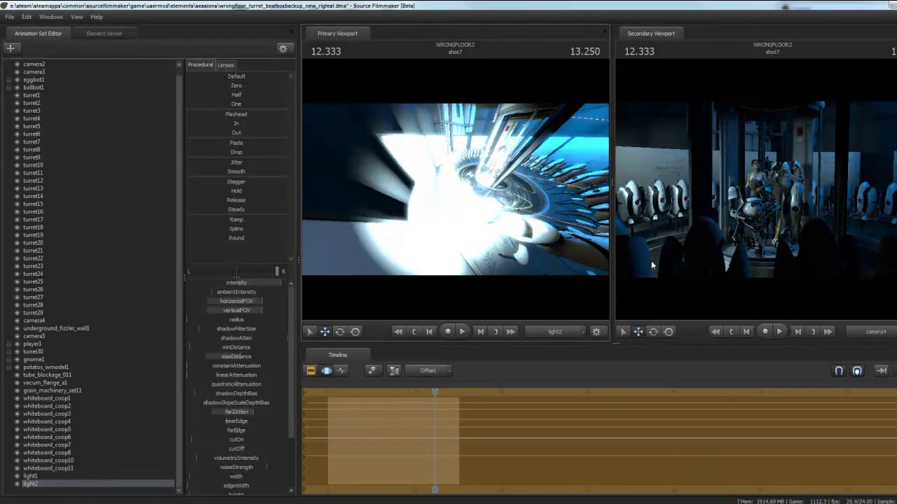
- Copy light1's animation set and paste it as a new light
left_click(35, 477)
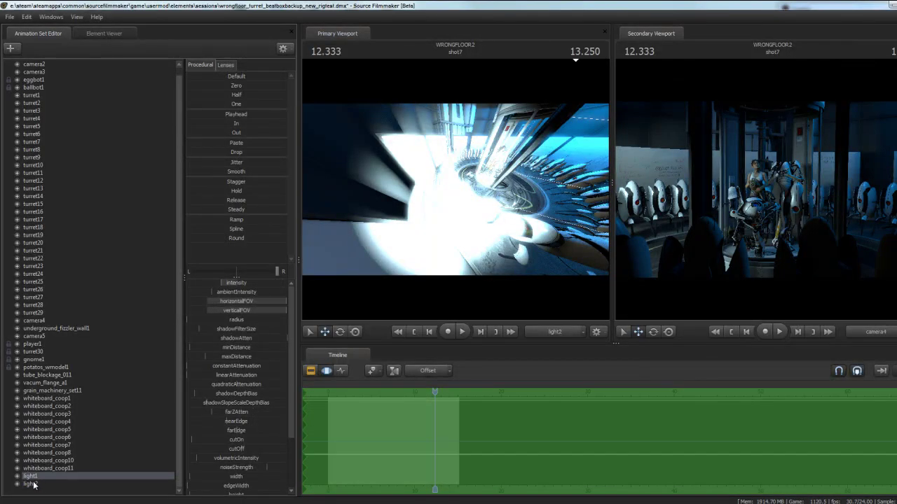
right_click(31, 483)
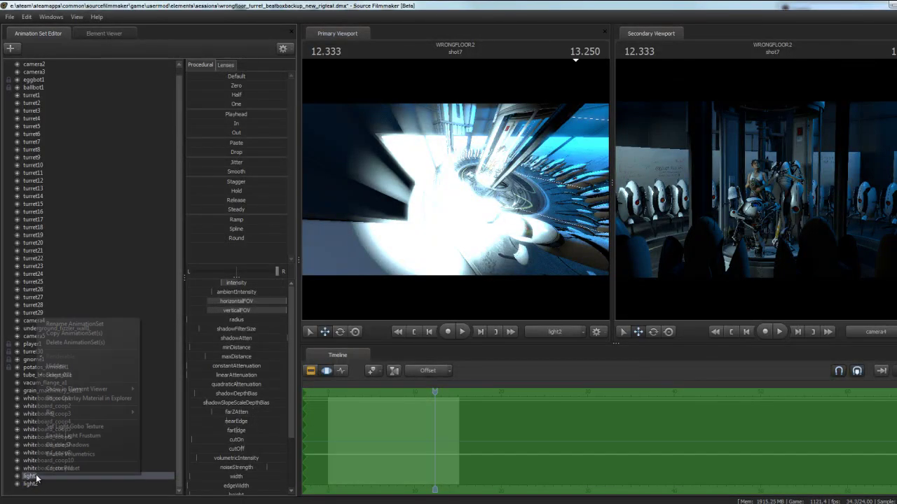
left_click(78, 337)
right_click(98, 495)
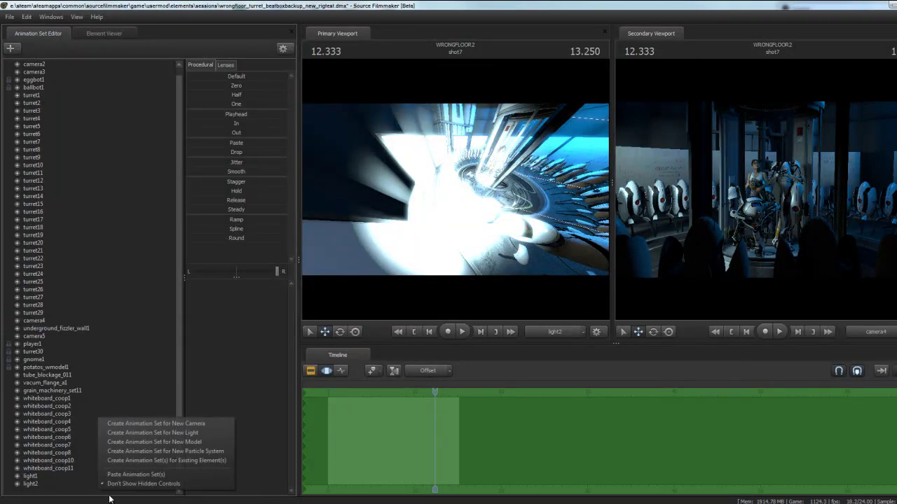
left_click(108, 476)
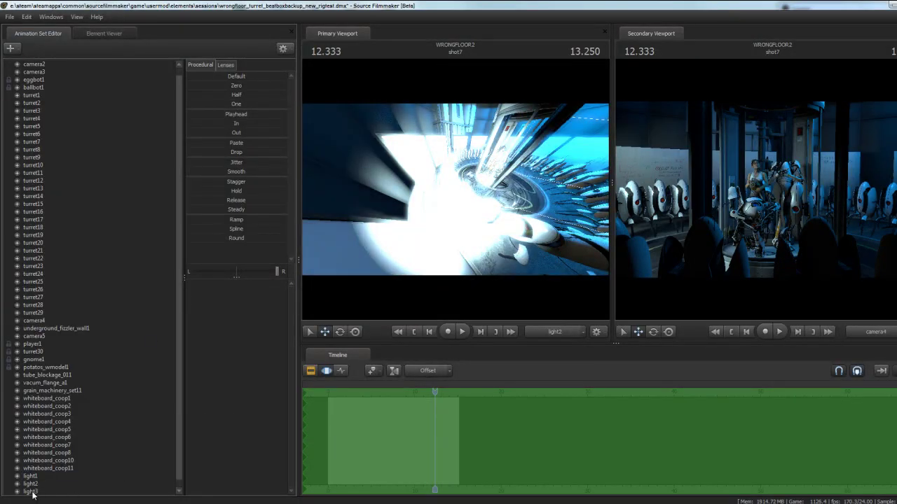
- Look through light3 in the primary viewport and move it to a new position
left_click(31, 492)
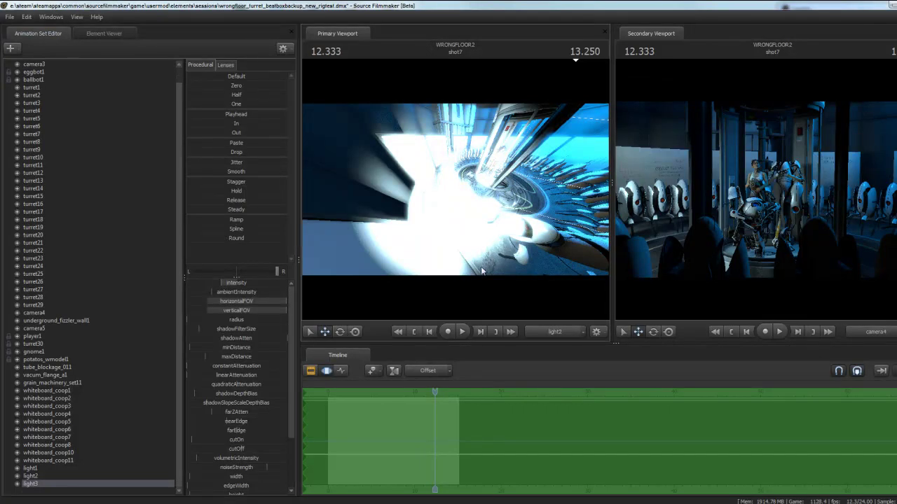
left_click(29, 484)
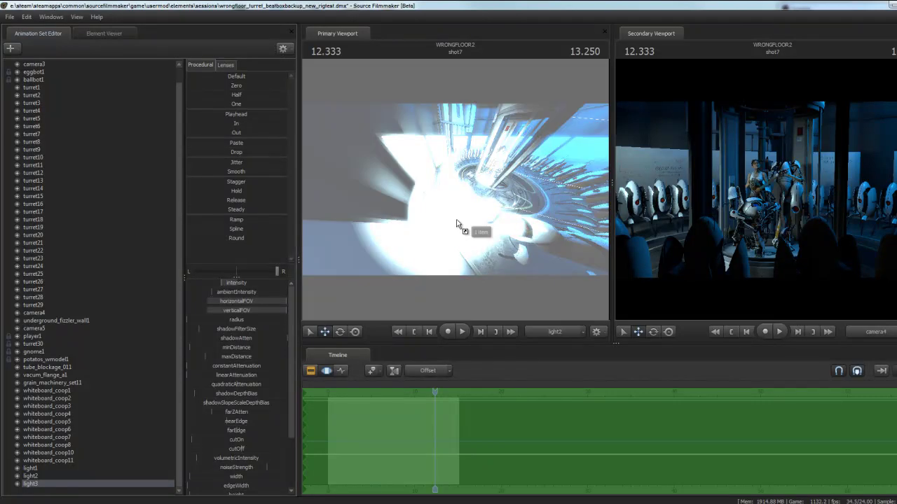
mouse_move(483, 220)
left_mouse_down()
mouse_move(488, 214)
mouse_move(452, 185)
mouse_move(411, 190)
mouse_move(456, 189)
left_mouse_up()
scroll(488, 215, "up", 5)
key("w")
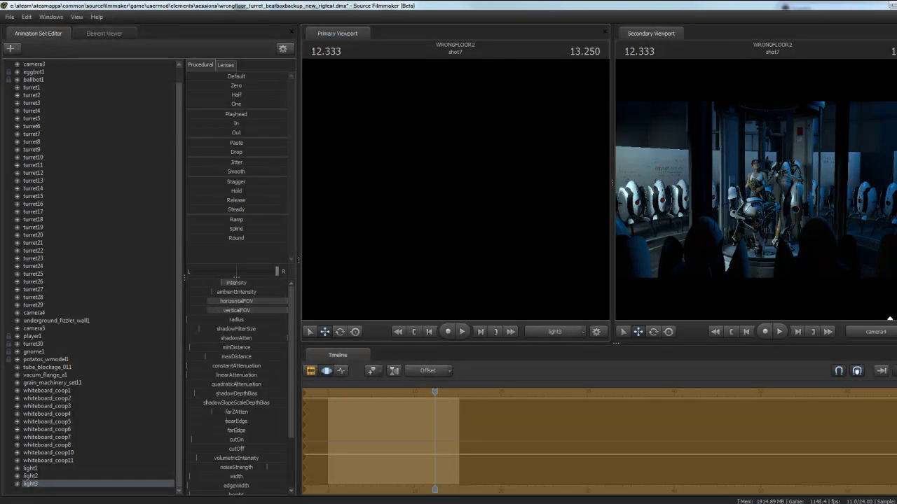
- Remap light3's horizontalFOV and verticalFOV slider ranges to a maximum of 179
right_click(255, 302)
left_click(303, 309)
left_click(454, 250)
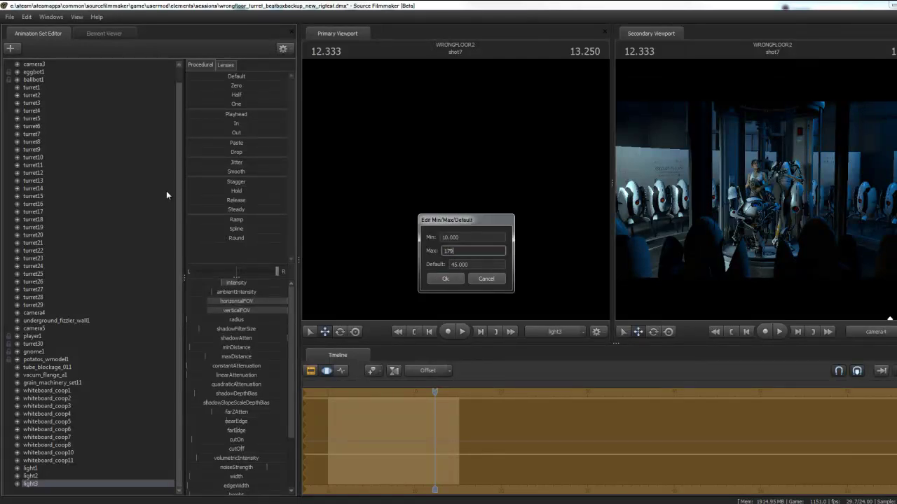
key("Return")
right_click(239, 310)
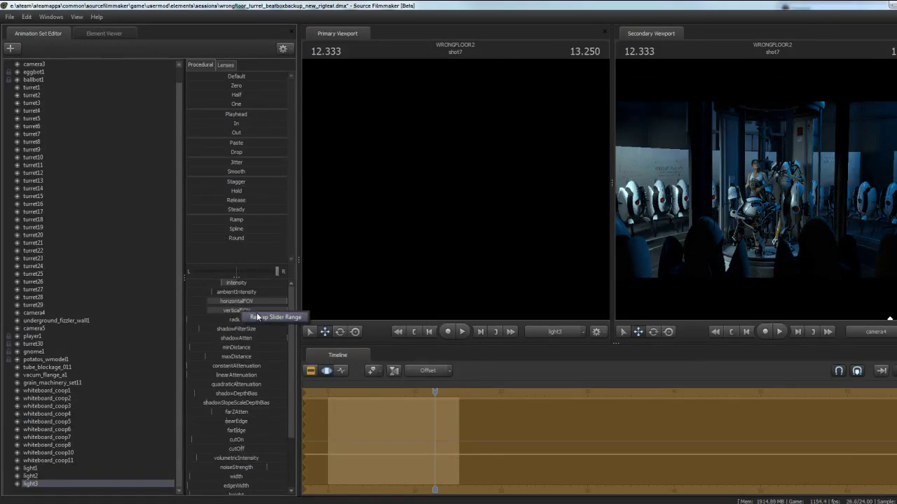
left_click(288, 317)
double_click(472, 253)
type("179")
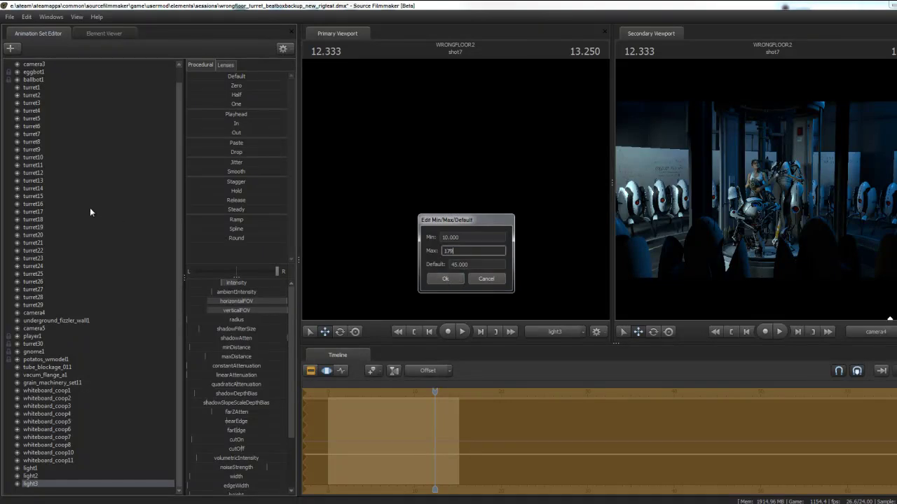
key("Return")
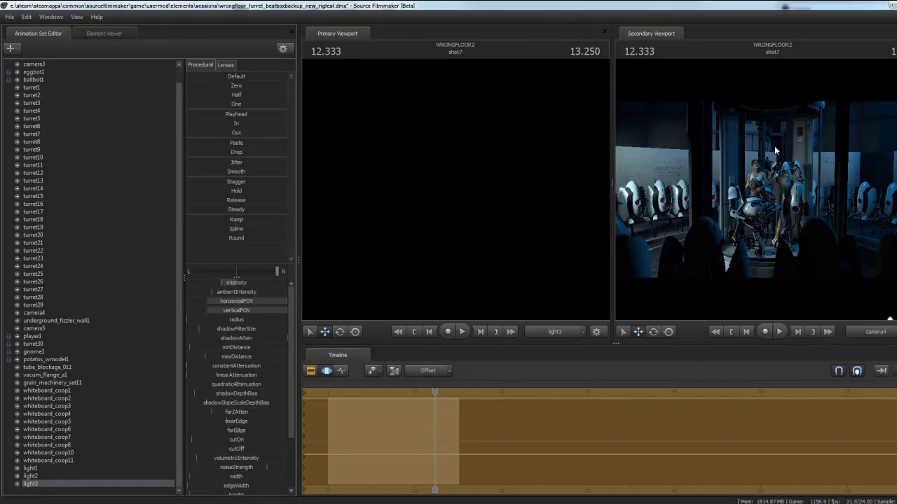
- Check the slider range limits of light3's horizontalFOV
right_click(266, 303)
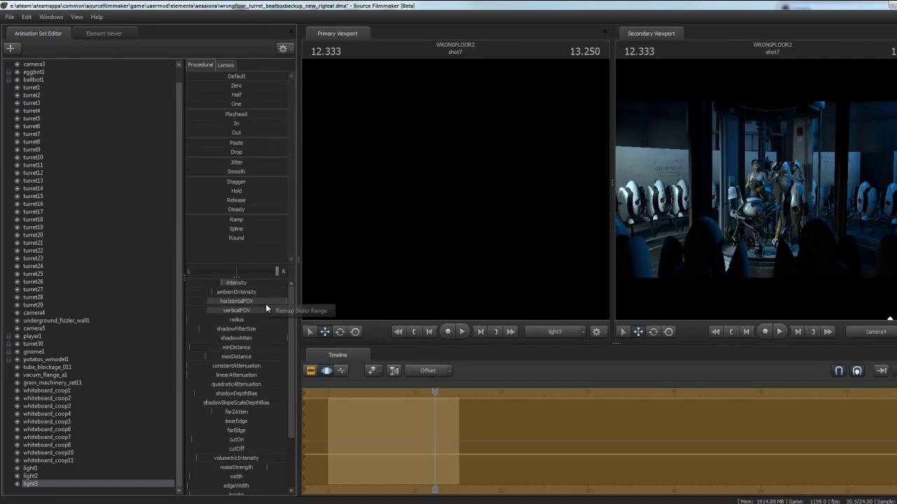
left_click(284, 311)
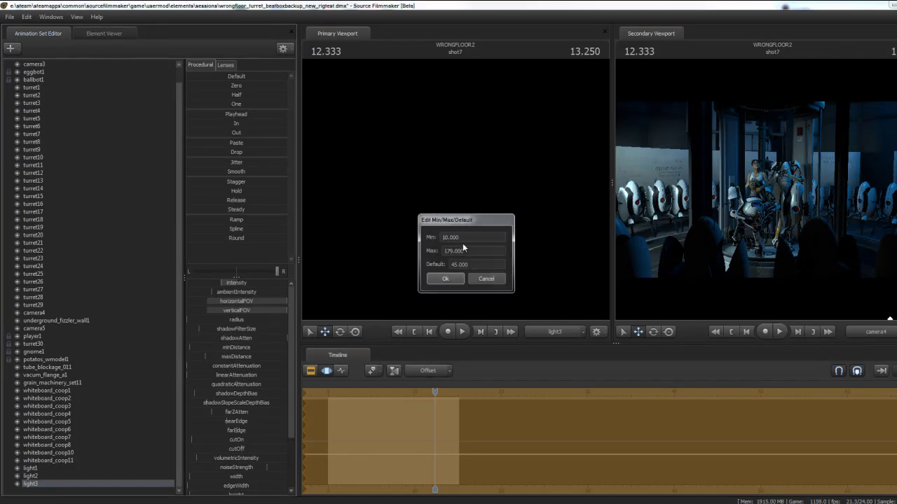
left_click(440, 281)
- Toggle light3's volumetrics, and reposition and aim it from its own view around the central tube
left_click_drag(512, 192, 453, 175)
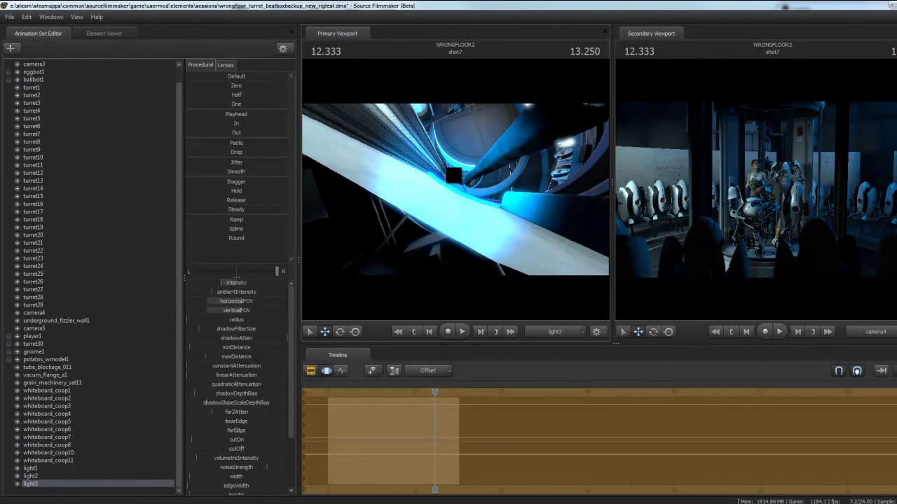
right_click(74, 485)
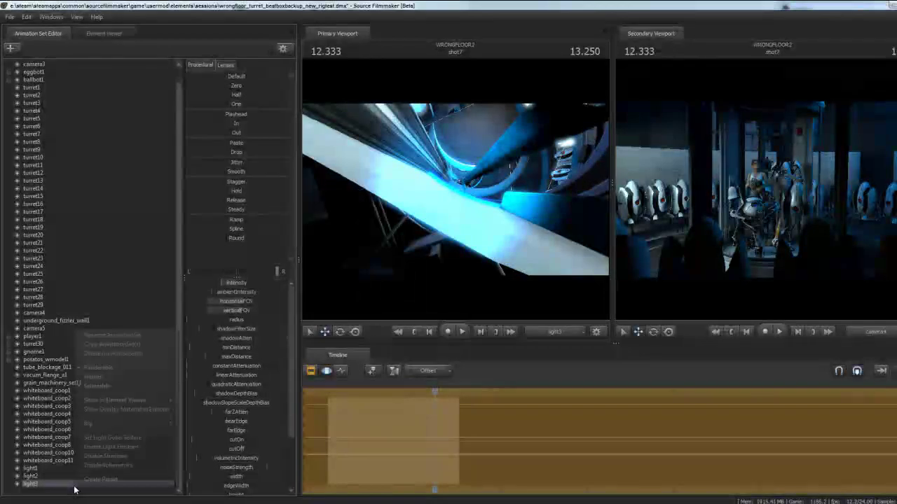
left_click(135, 464)
left_click_drag(446, 247, 455, 188)
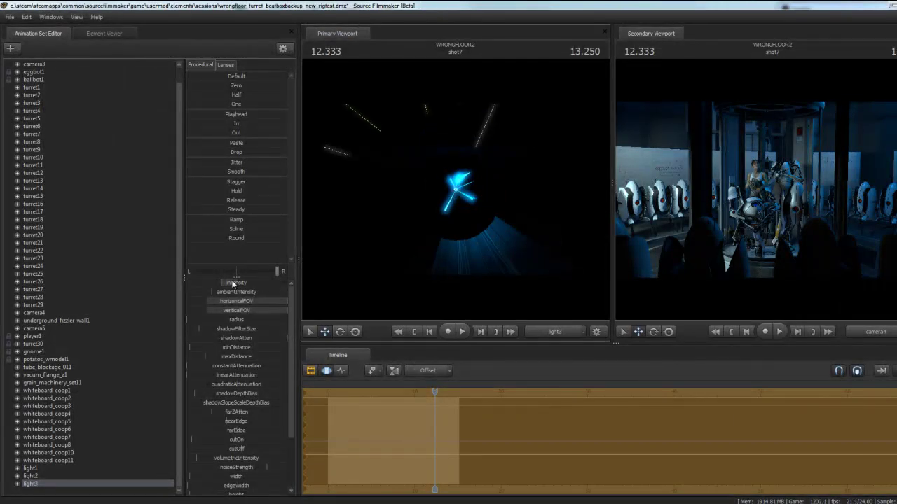
- Raise light3's intensity to its maximum and nudge its position
left_click_drag(265, 284, 288, 283)
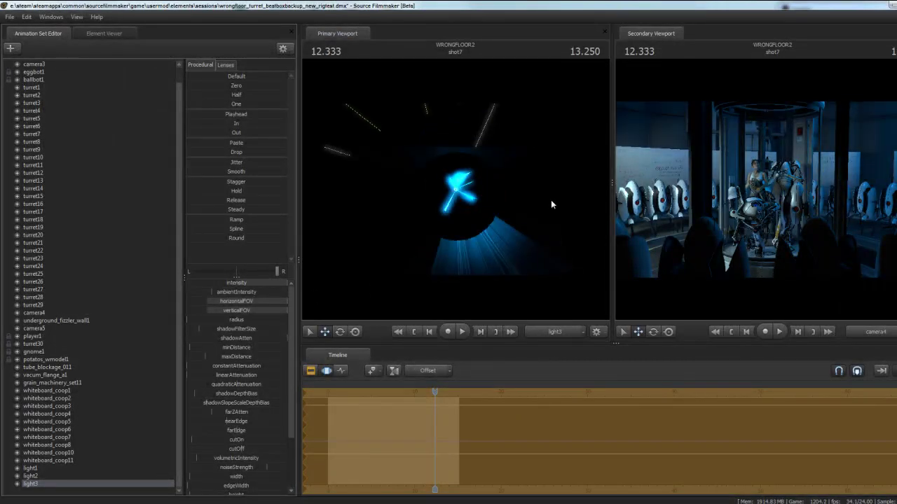
left_click_drag(550, 201, 551, 200)
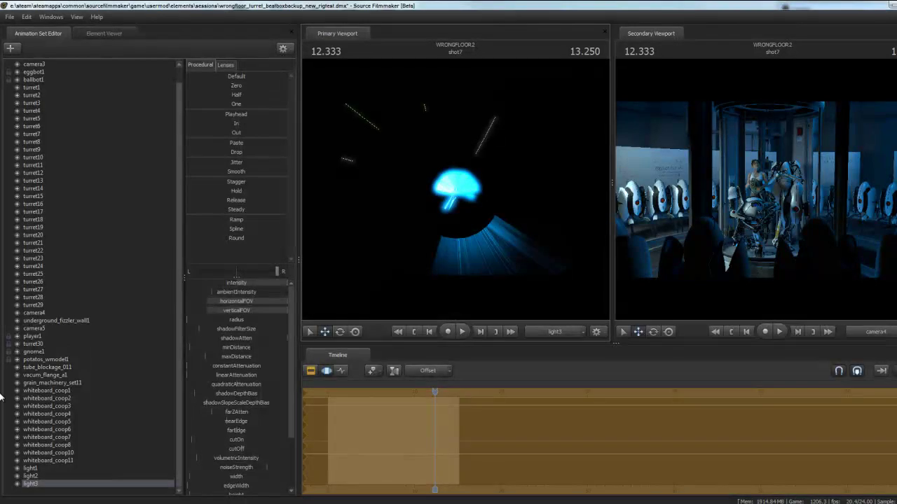
- Lower the intensity of light2 and light1 to zero to isolate light3, and select light3
left_click(40, 477)
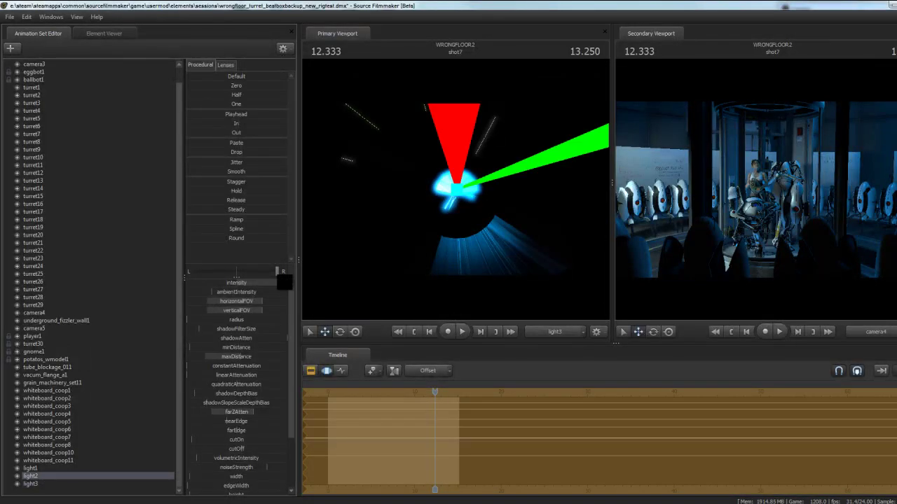
left_click_drag(284, 283, 10, 279)
left_click(34, 470)
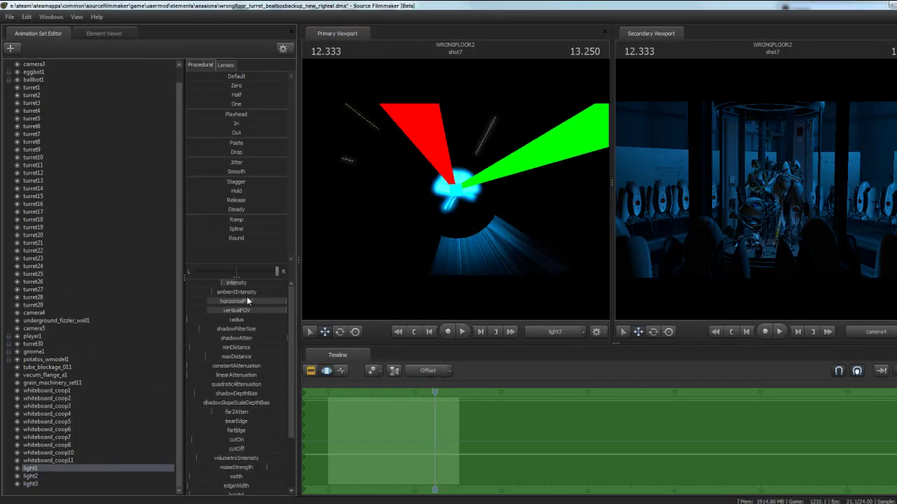
left_click_drag(246, 301, 75, 273)
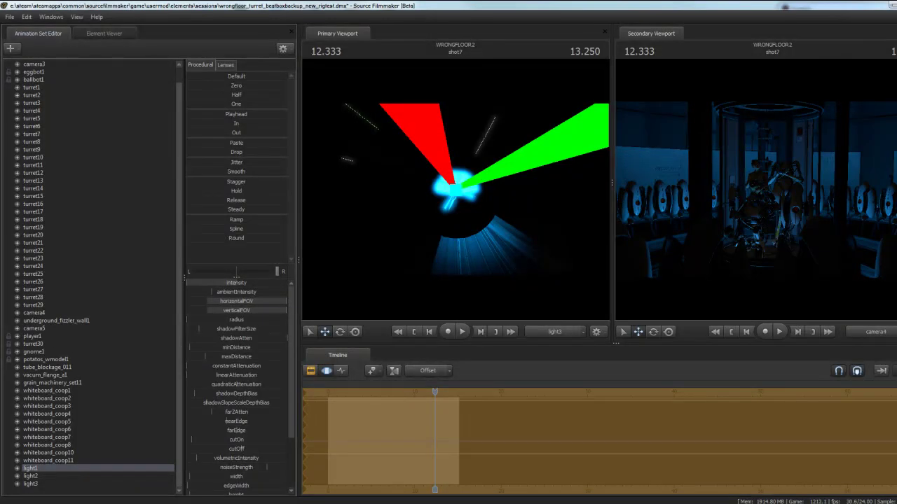
left_click(26, 484)
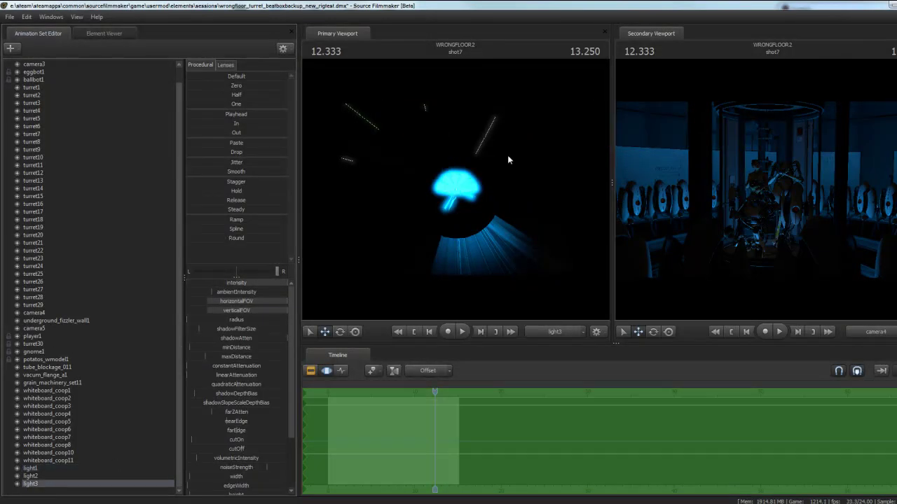
left_click_drag(499, 223, 490, 225)
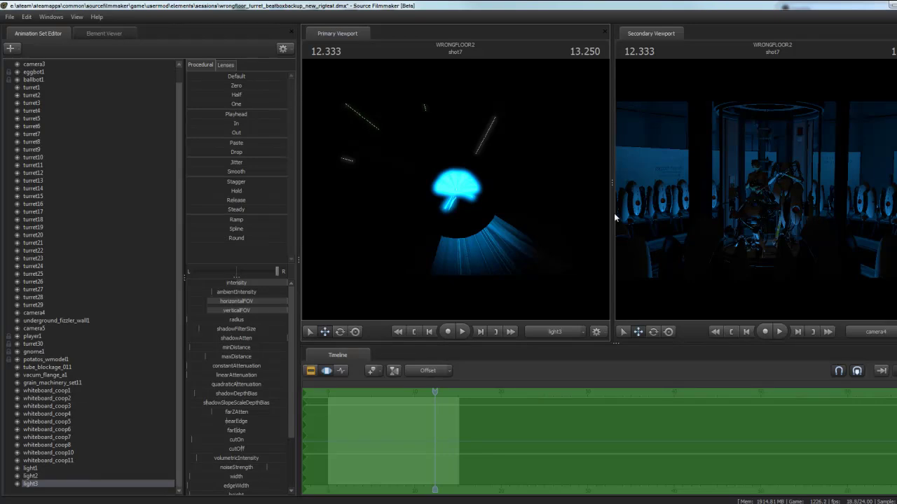
- Reposition and aim light3 from its own view beside the central tube
left_click_drag(464, 222, 437, 222)
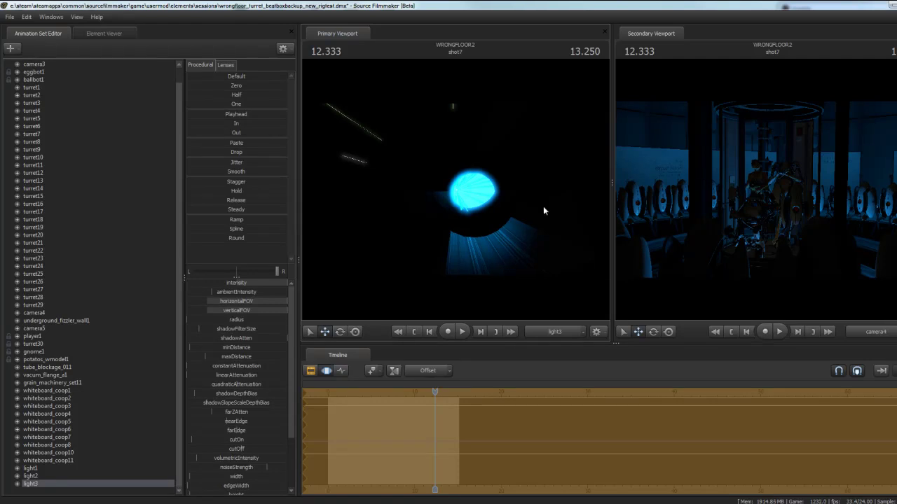
mouse_move(455, 191)
left_mouse_down()
mouse_move(444, 179)
mouse_move(455, 193)
mouse_move(476, 193)
mouse_move(448, 200)
mouse_move(463, 190)
mouse_move(467, 208)
mouse_move(449, 197)
left_mouse_up()
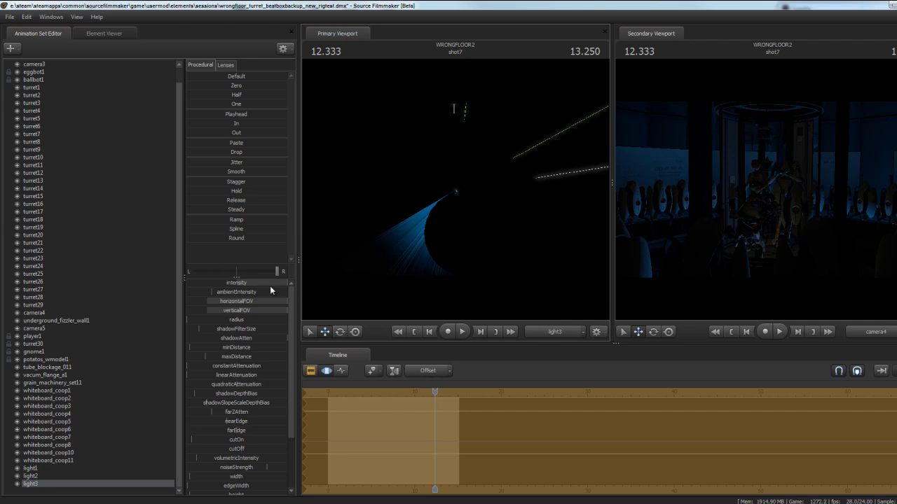
- Lower light3's intensity and raise its color_red and color_green to soften the saturated blue
left_click_drag(271, 282, 199, 283)
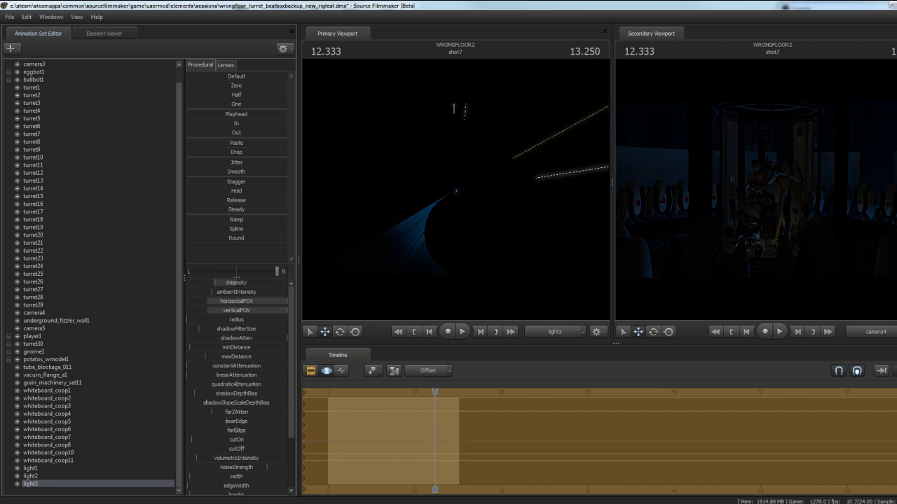
scroll(257, 472, "down", 3)
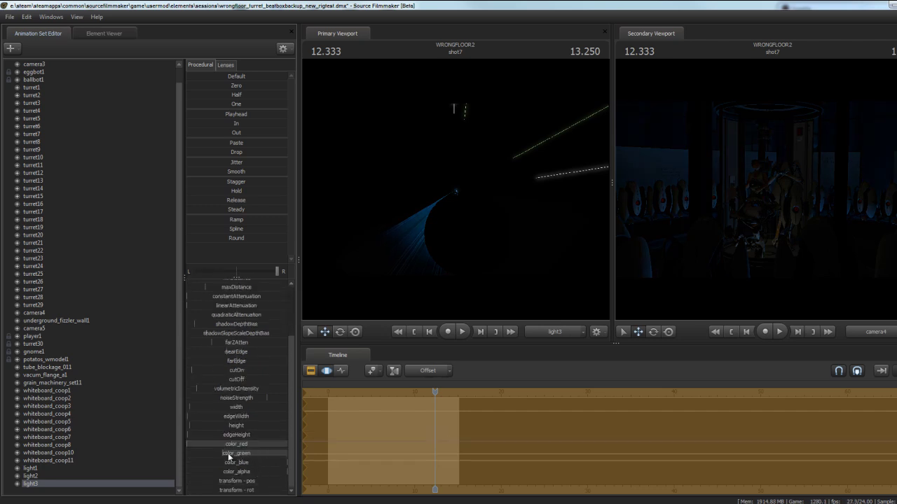
mouse_move(232, 454)
left_mouse_down()
mouse_move(248, 455)
mouse_move(229, 449)
mouse_move(249, 451)
mouse_move(239, 451)
left_mouse_up()
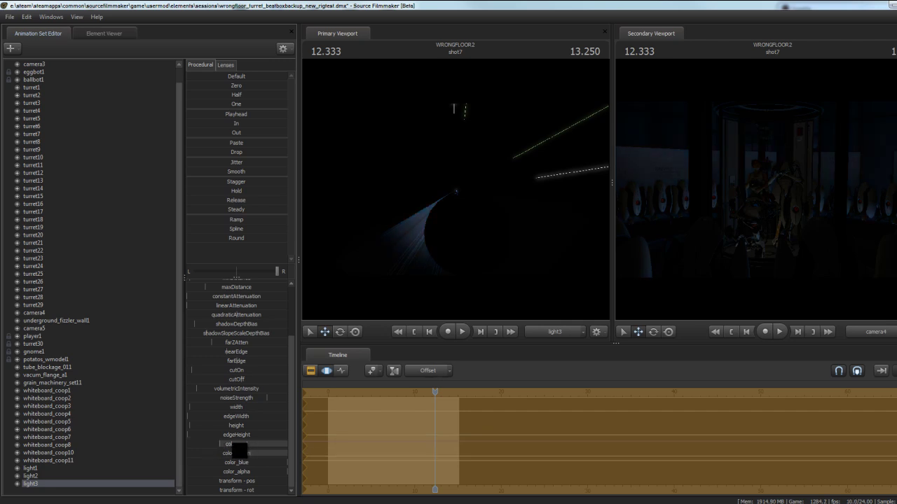
- Bring the intensity of light2 and light1 back up from zero
left_click(34, 478)
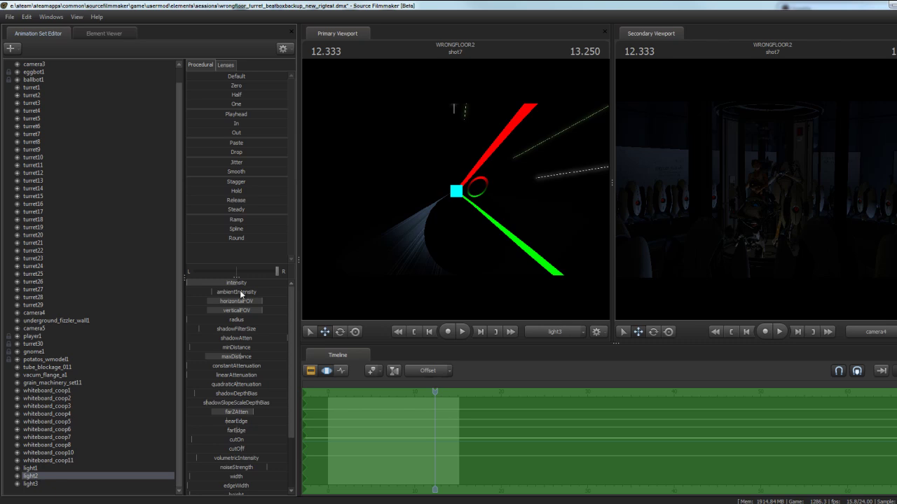
left_click_drag(194, 283, 261, 283)
left_click(38, 469)
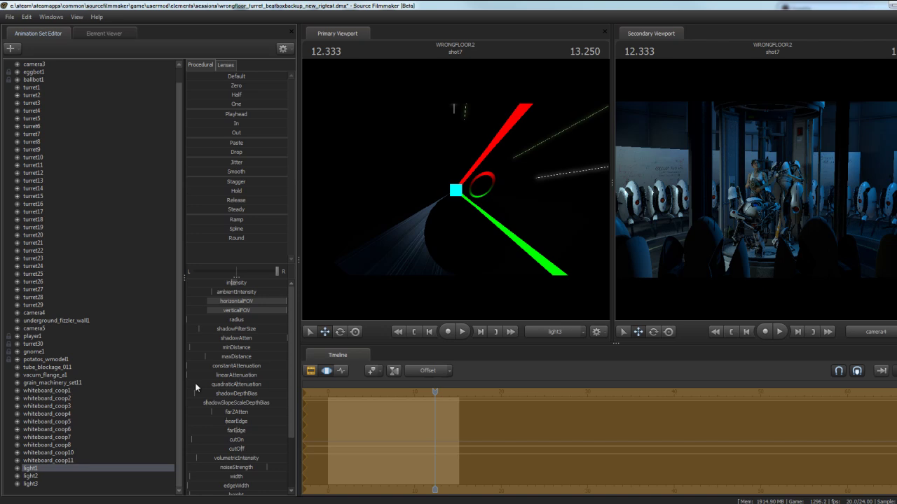
- Tint light3 a pale, near-white blue by raising color_red and color_green to maximum and pulling both back slightly, red more than green
left_click(33, 484)
scroll(240, 442, "down", 3)
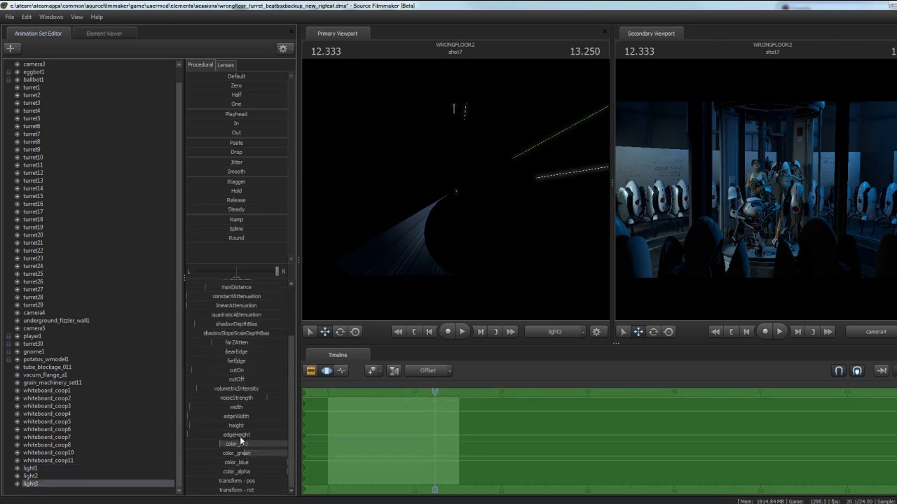
mouse_move(238, 455)
left_mouse_down()
mouse_move(256, 440)
mouse_move(303, 442)
mouse_move(395, 460)
left_mouse_up()
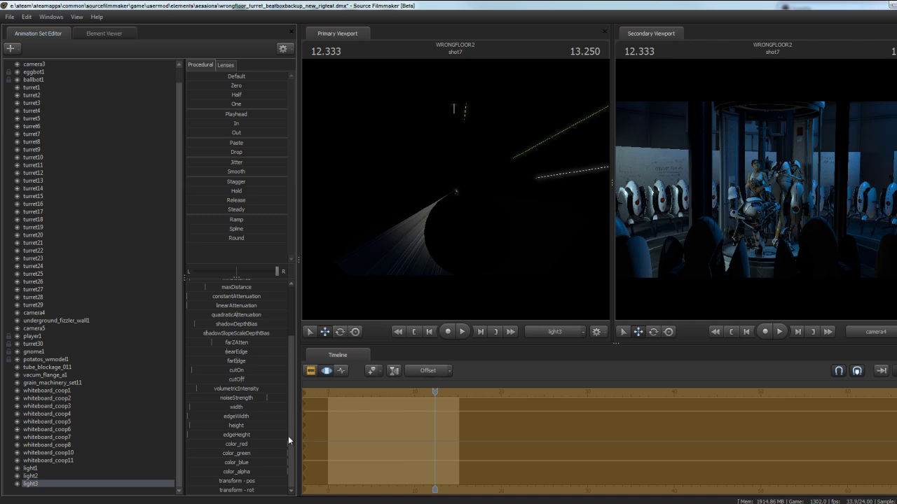
mouse_move(274, 447)
left_mouse_down()
mouse_move(243, 448)
mouse_move(259, 450)
left_mouse_up()
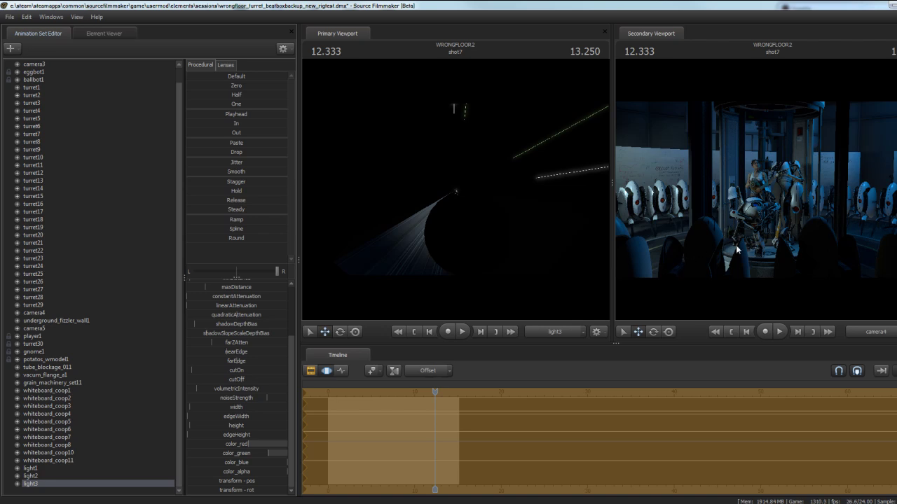
- Reduce the intensity of light2 and light1 to darken the overall scene
left_click(32, 476)
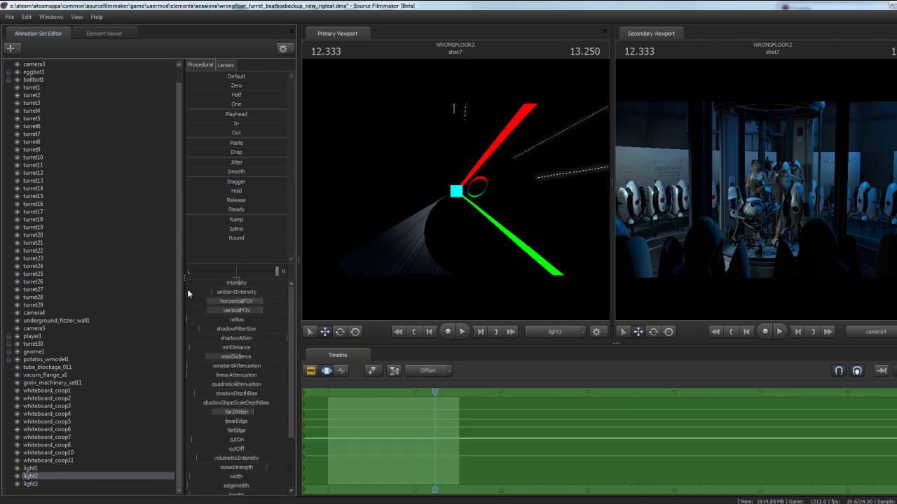
left_click_drag(243, 283, 218, 283)
left_click(31, 468)
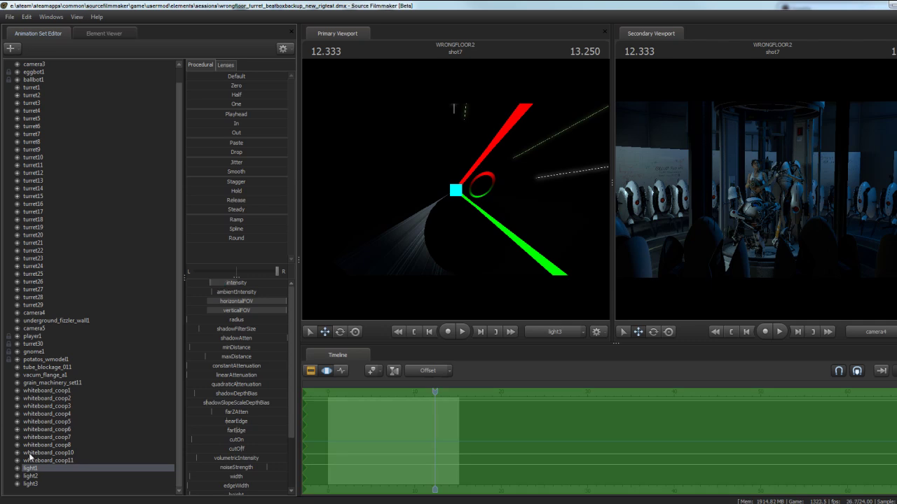
- Create a new light in shot7 and look through it in the primary viewport
right_click(43, 488)
right_click(32, 495)
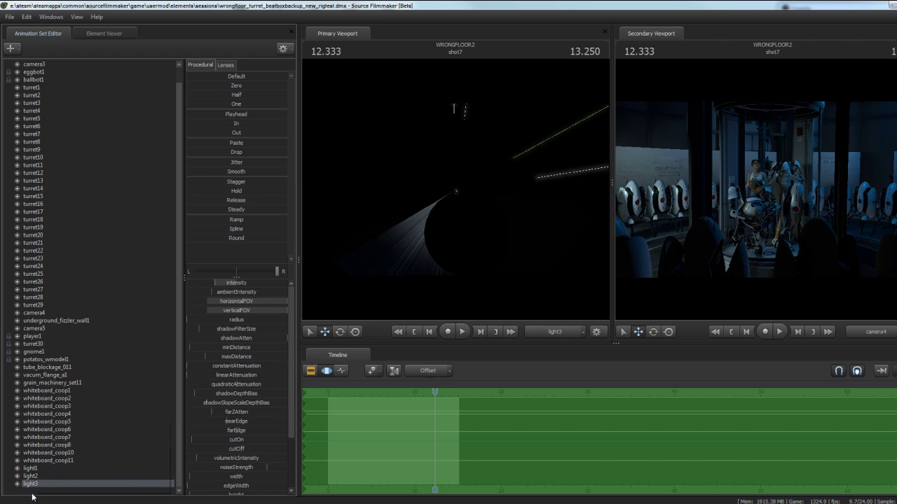
left_click(106, 440)
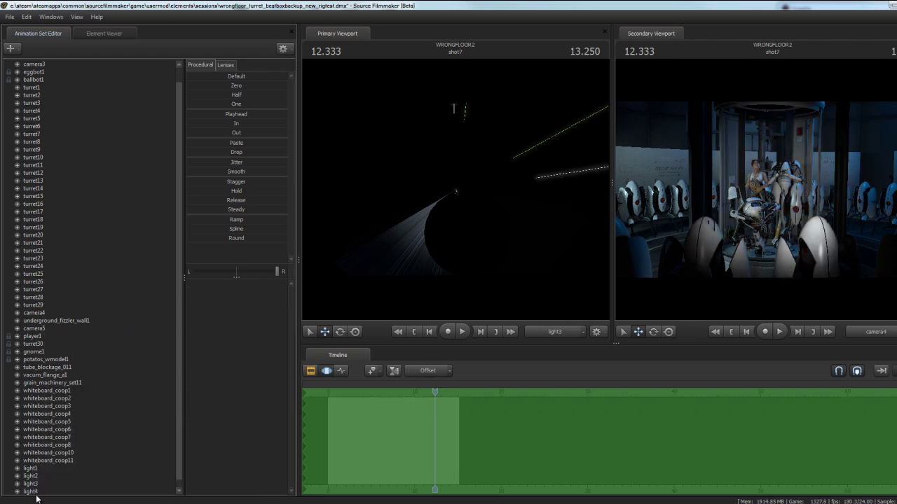
left_click(30, 491)
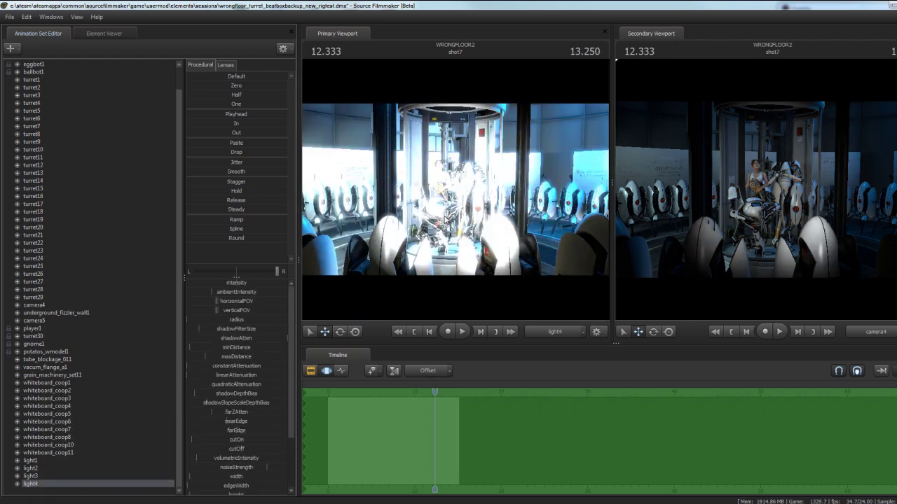
- Widen light4's field of view, and move and aim it from its own view at the characters in the central tube
left_click(449, 207)
scroll(466, 194, "down", 10)
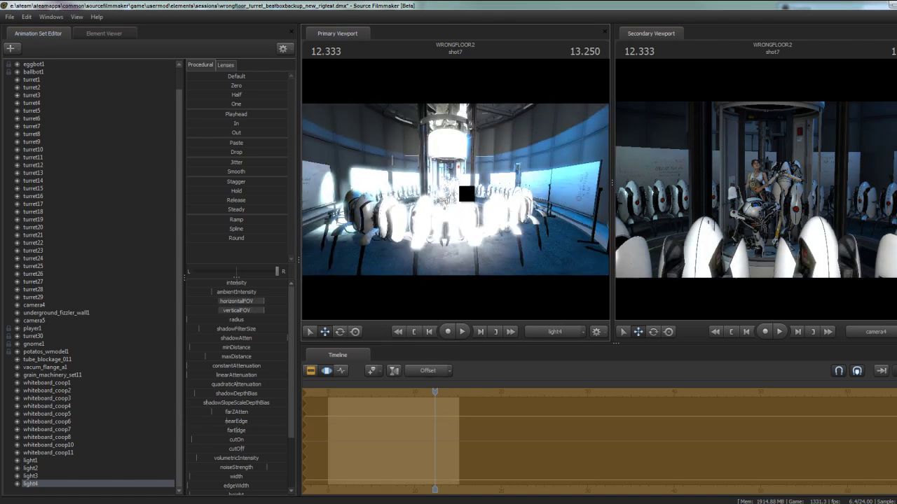
scroll(466, 194, "down", 2)
key("w")
mouse_move(467, 194)
left_mouse_down()
mouse_move(438, 189)
mouse_move(480, 190)
mouse_move(454, 188)
left_mouse_up()
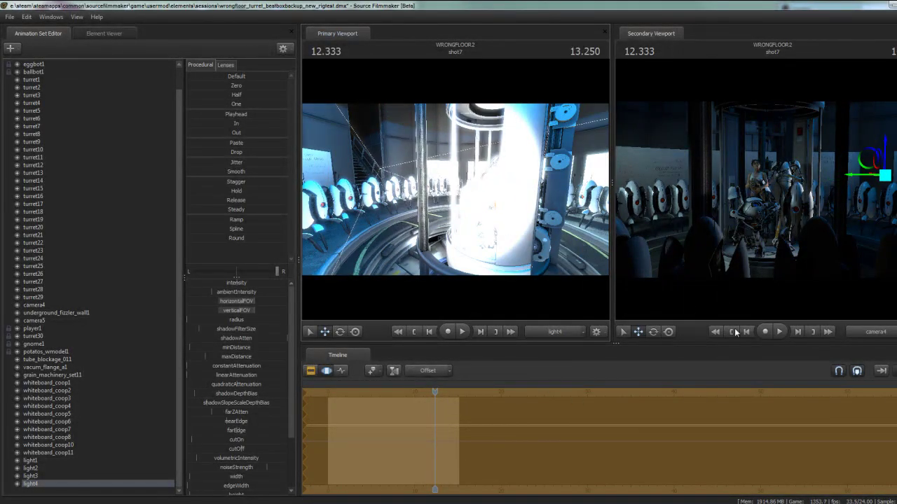
left_click_drag(517, 256, 456, 193)
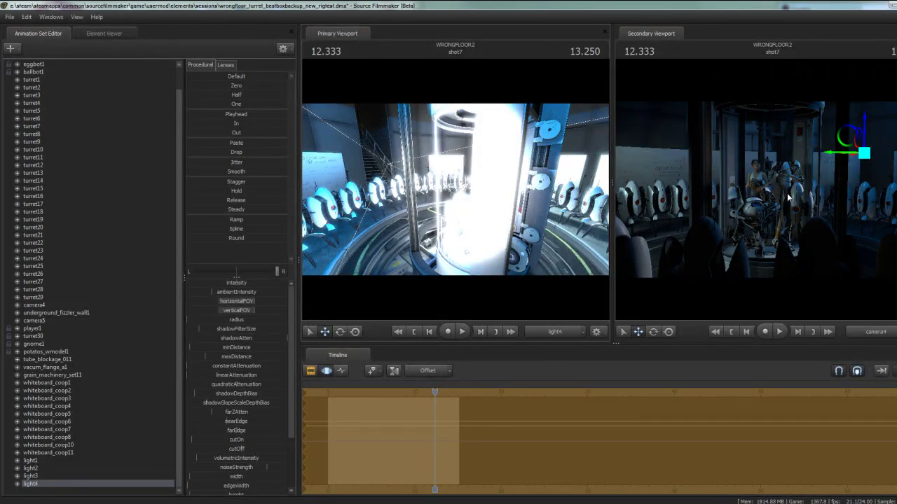
left_click_drag(455, 188, 458, 187)
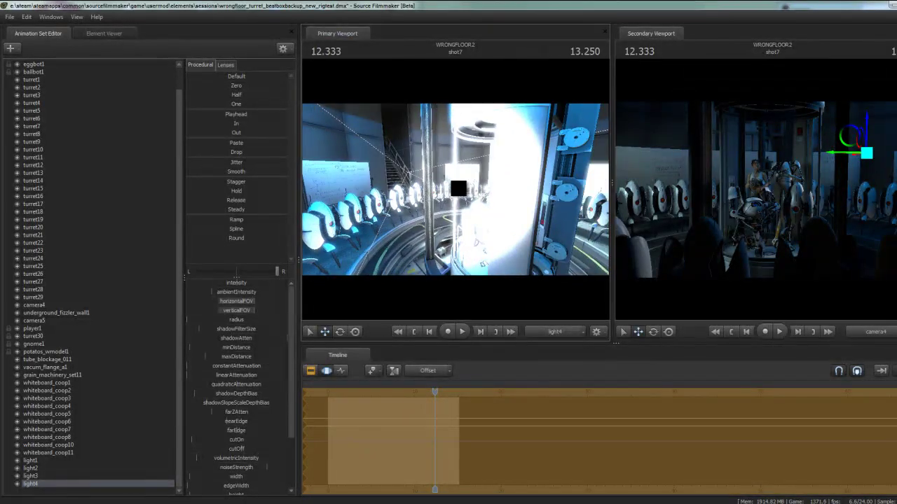
- Duplicate light4 and look through the copy in the primary viewport
right_click(103, 485)
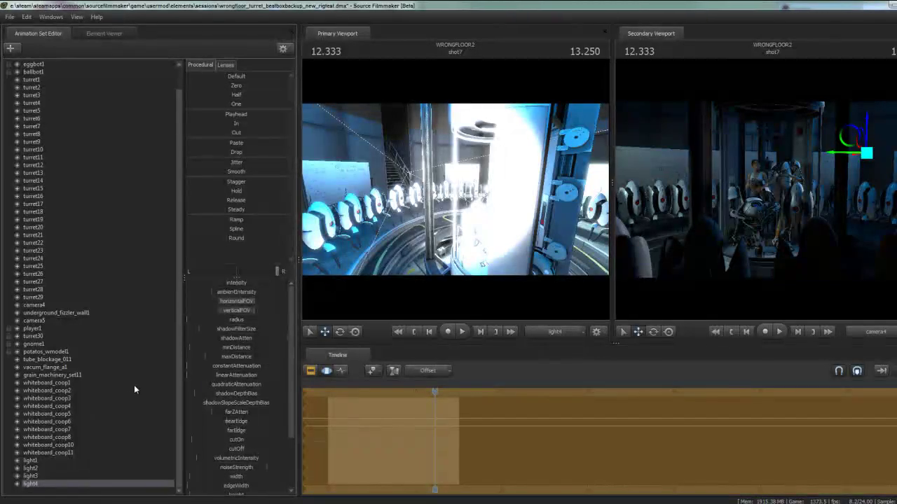
right_click(87, 493)
left_click(98, 485)
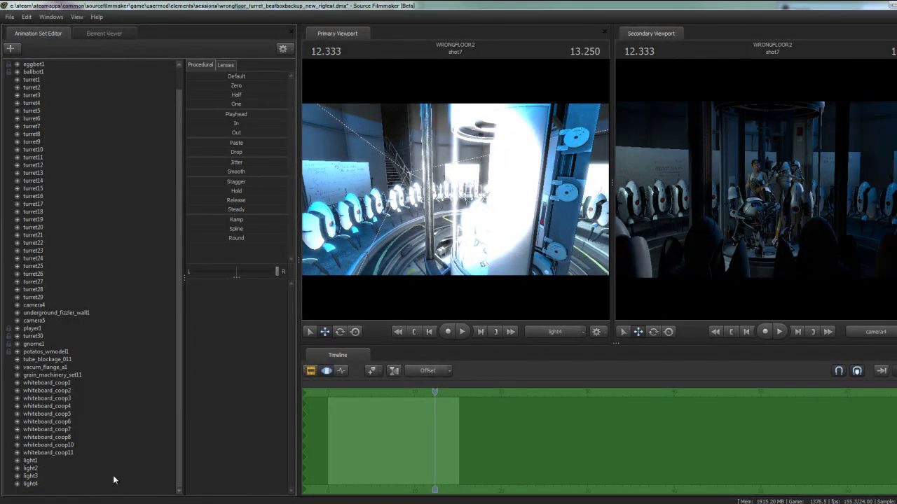
left_click(35, 492)
- Toggle light5's shadows, and widen, reposition and aim it from its own view toward the central tube
left_click_drag(509, 136, 449, 166)
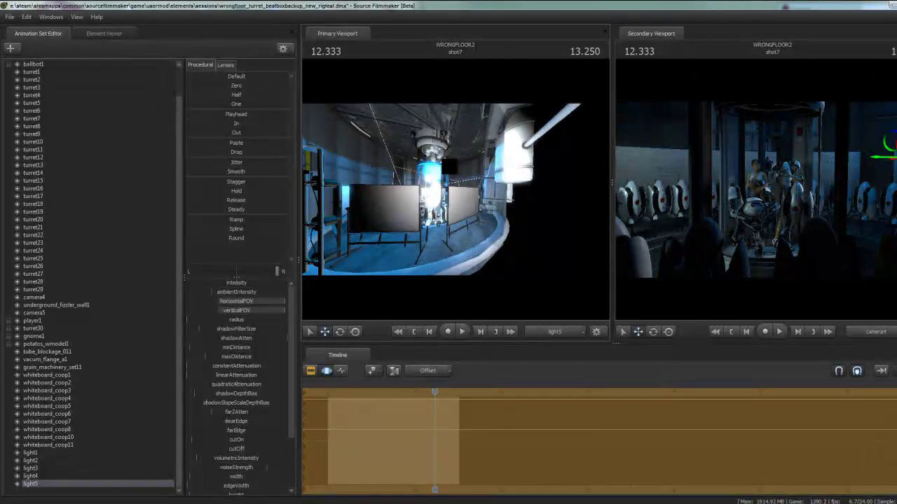
right_click(44, 487)
left_click(96, 458)
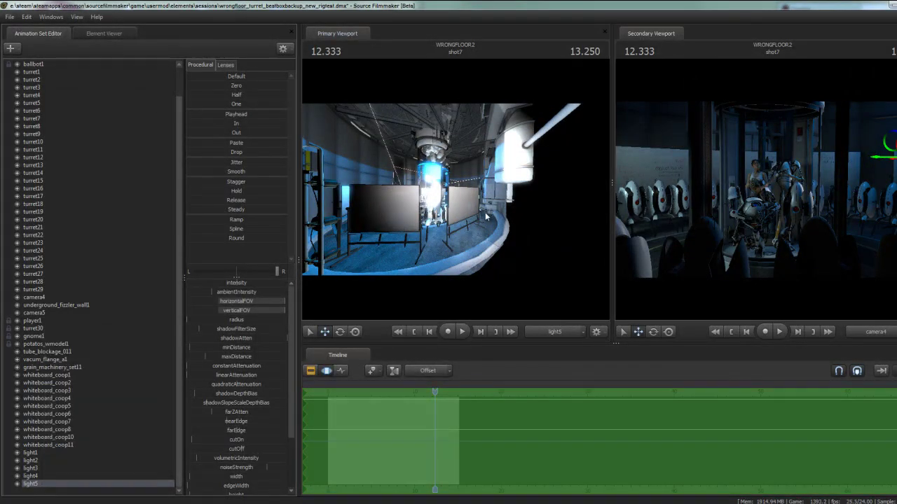
mouse_move(456, 189)
left_mouse_down()
mouse_move(452, 200)
mouse_move(455, 188)
left_mouse_up()
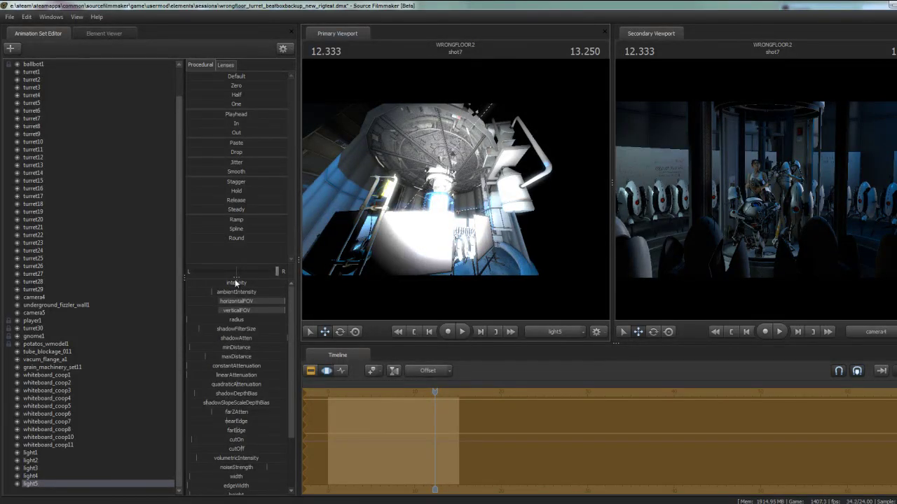
- Raise light5's intensity and readjust its aim from its own view
mouse_move(241, 283)
left_mouse_down()
mouse_move(287, 282)
mouse_move(254, 287)
left_mouse_up()
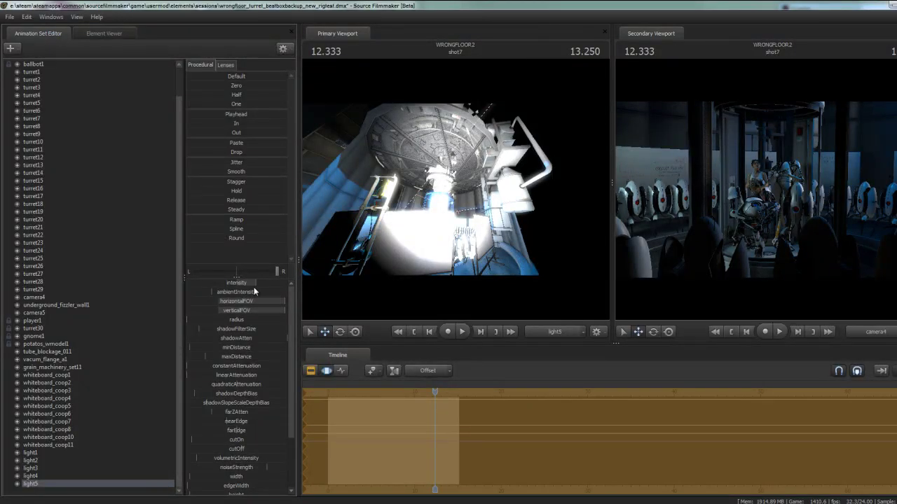
right_click(85, 483)
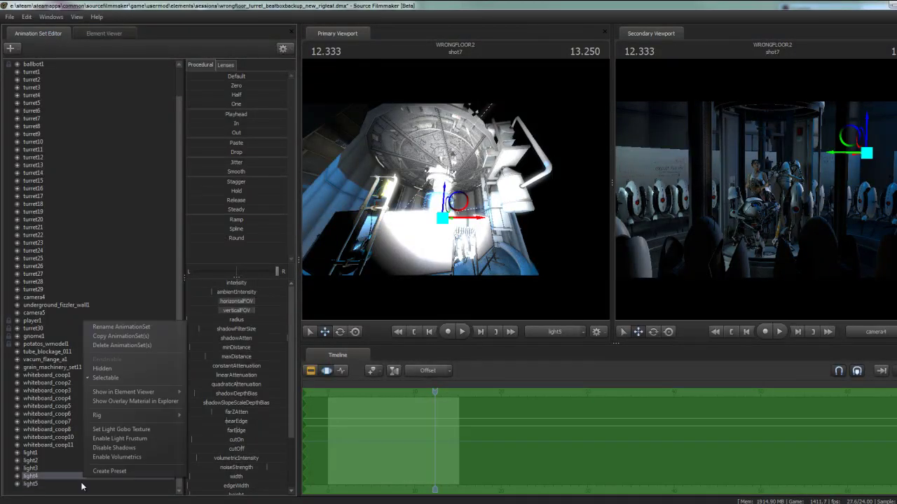
left_click(130, 444)
left_click_drag(437, 227, 458, 225)
left_click_drag(455, 188, 455, 196)
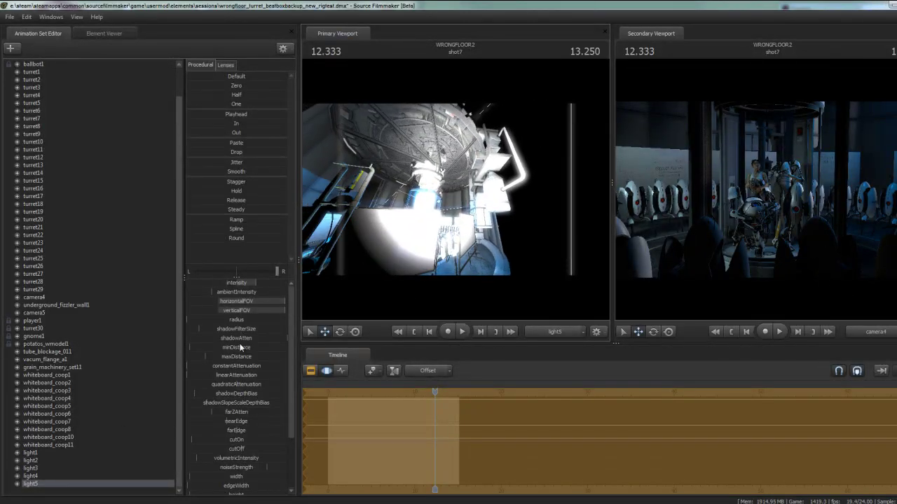
- Lower light5's maxDistance and fine-tune its placement
left_click_drag(247, 354, 222, 357)
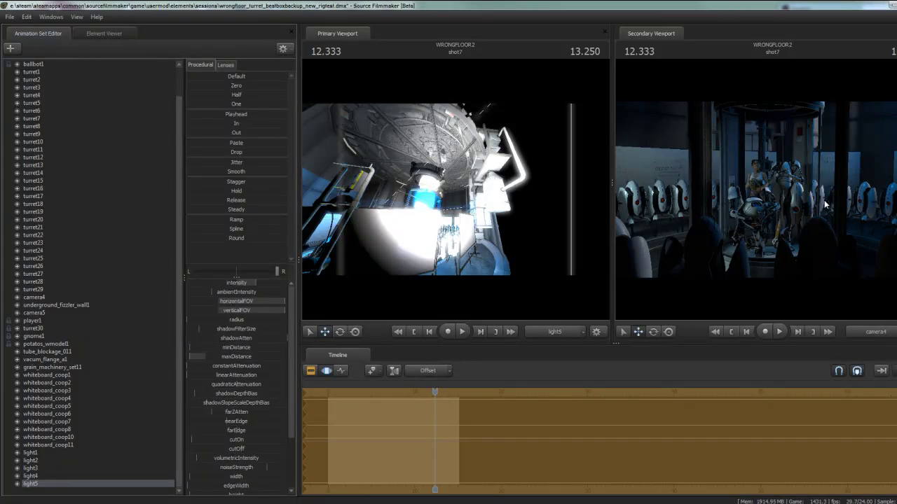
left_click_drag(455, 197, 456, 197)
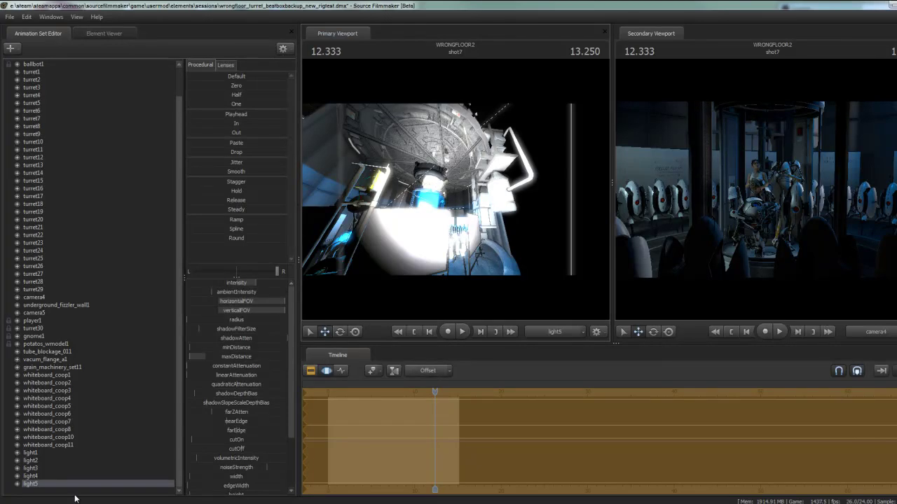
- Duplicate light5 and look through the copy in the primary viewport
right_click(115, 424)
left_click(127, 384)
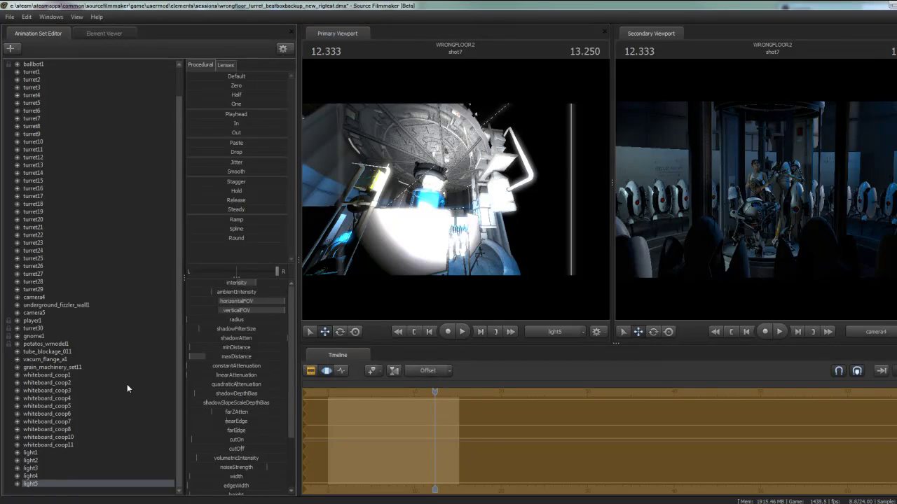
right_click(63, 494)
left_click(88, 474)
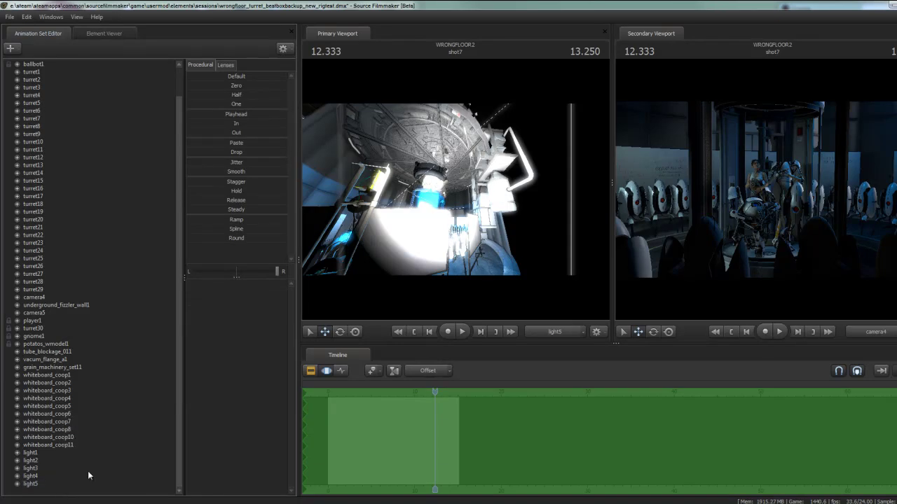
left_click_drag(30, 491, 420, 244)
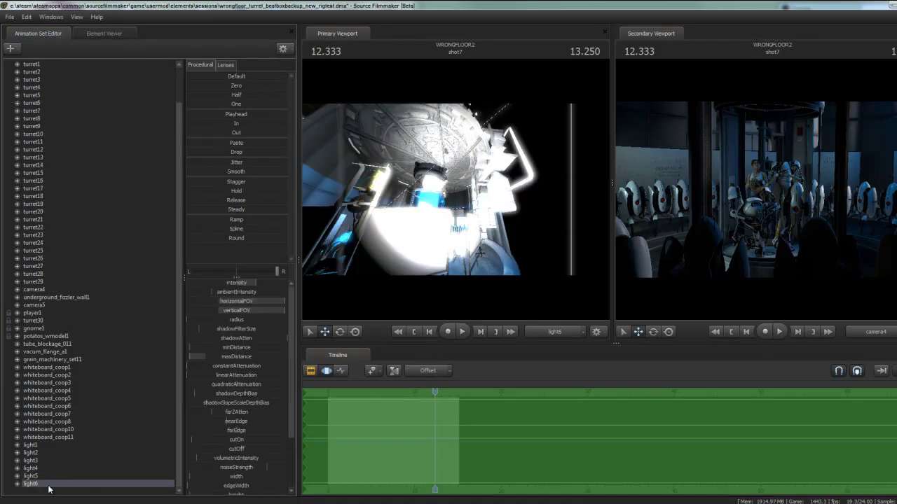
- Move and aim light6 from its own view on the opposite side of the room, and widen the secondary viewport
mouse_move(409, 186)
left_mouse_down()
mouse_move(402, 199)
mouse_move(406, 189)
left_mouse_up()
key("s")
key("d")
left_click_drag(463, 201, 482, 198)
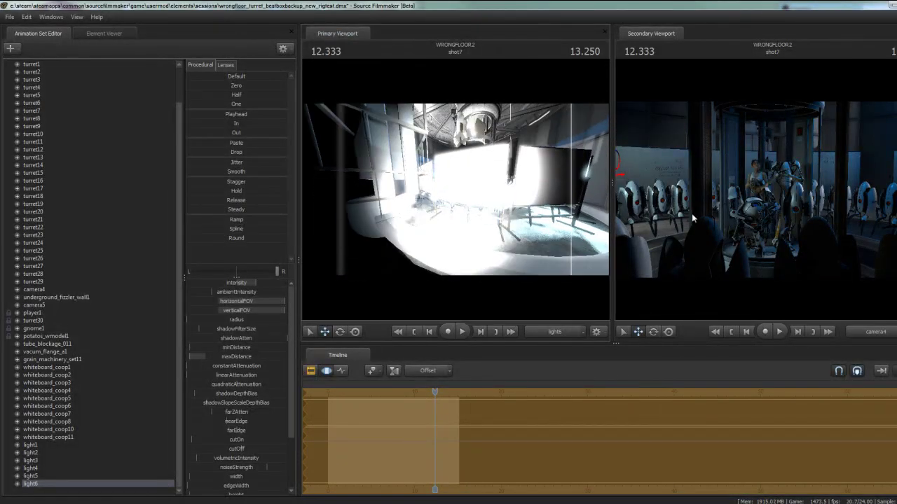
left_click_drag(452, 185, 452, 186)
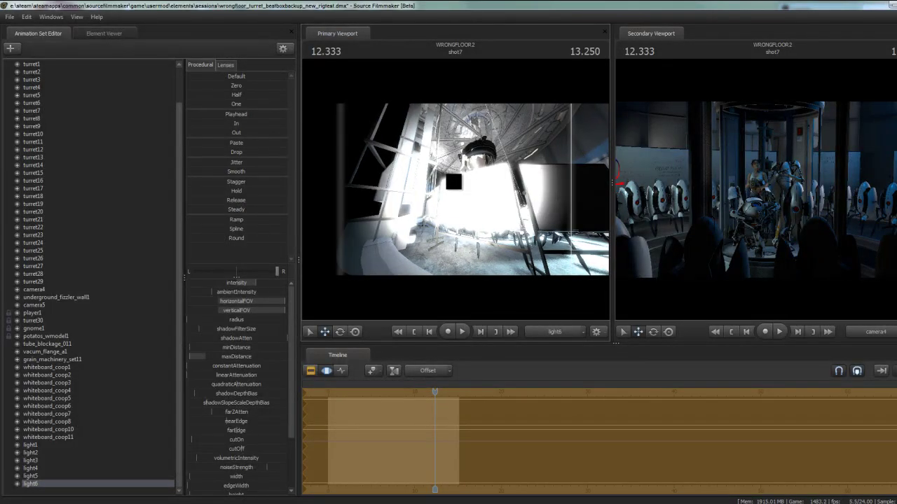
left_click_drag(610, 233, 546, 239)
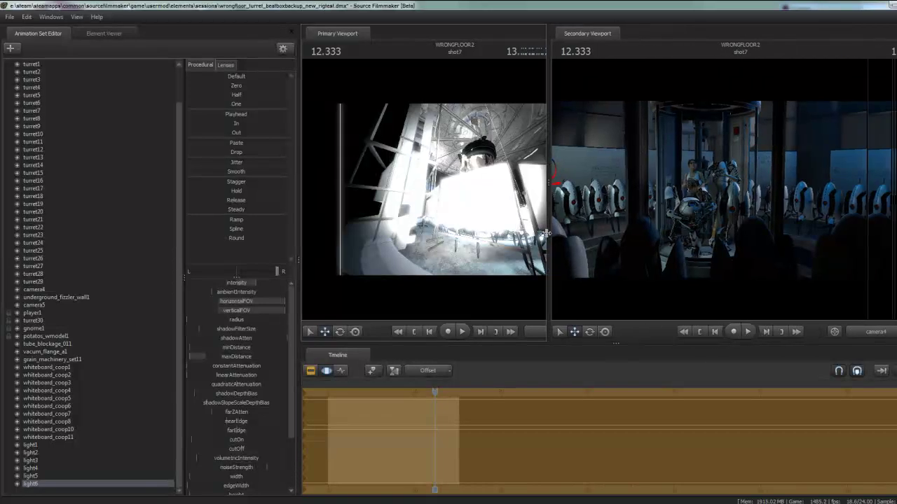
- Enlarge the viewports vertically, duplicate light6 and look through the copy in the primary viewport
left_click_drag(535, 341, 538, 384)
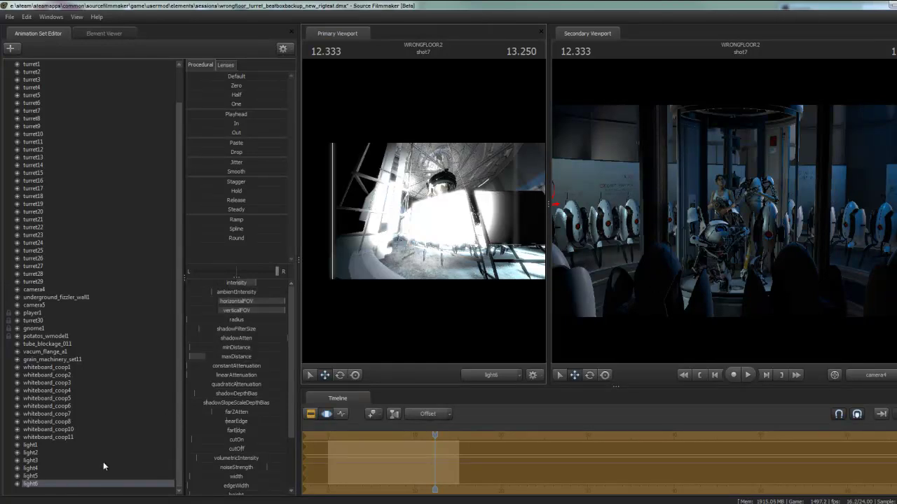
right_click(38, 484)
left_click(78, 393)
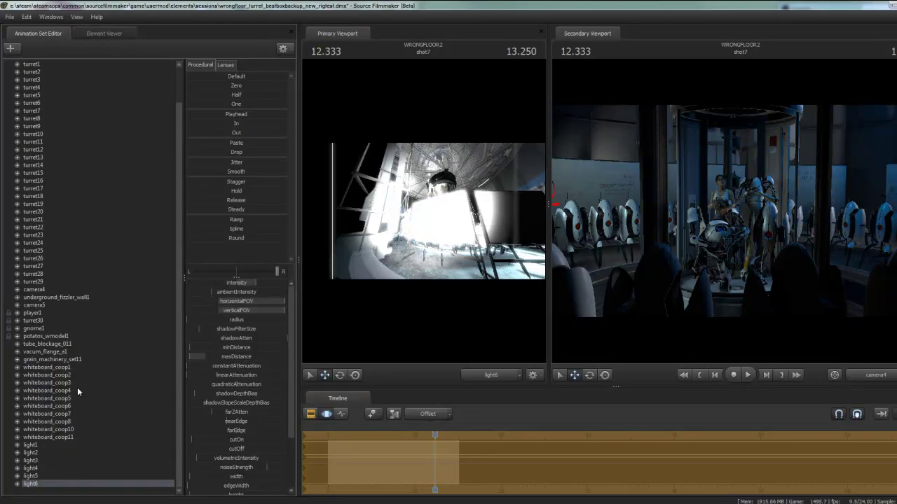
right_click(60, 490)
left_click(98, 472)
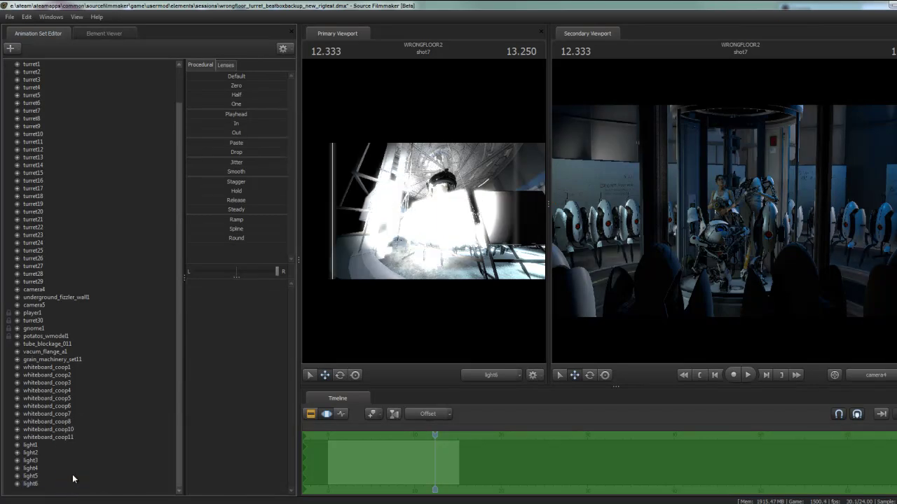
right_click(38, 486)
left_click(88, 458)
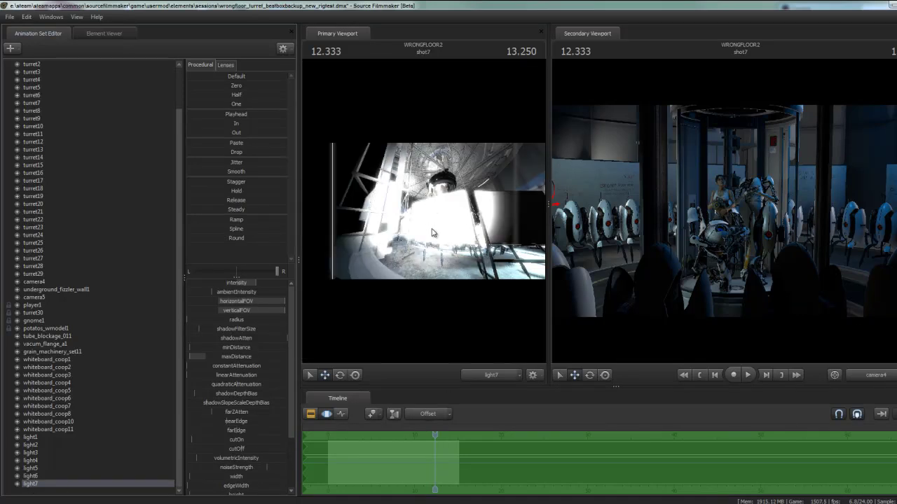
- Move light7 into the room from its own view, scrub to 6.041, and raise it to angle down at the turrets
left_click_drag(446, 215, 424, 213)
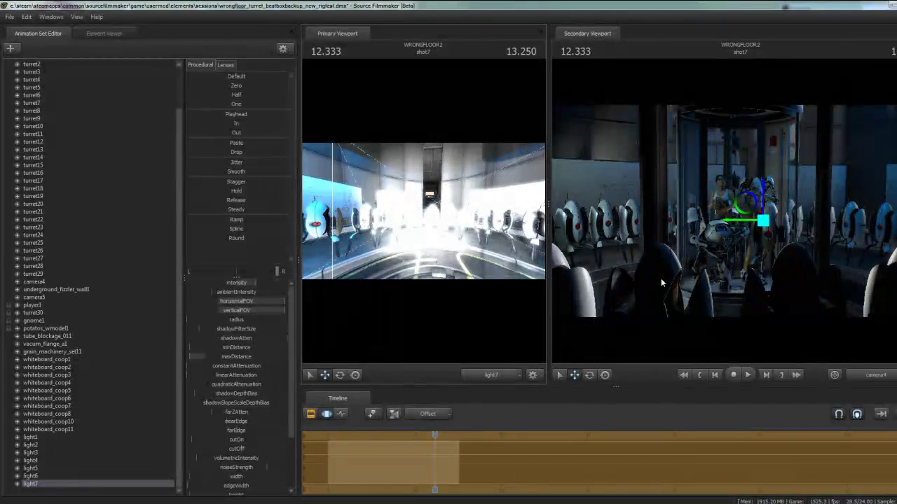
left_click_drag(440, 435, 380, 426)
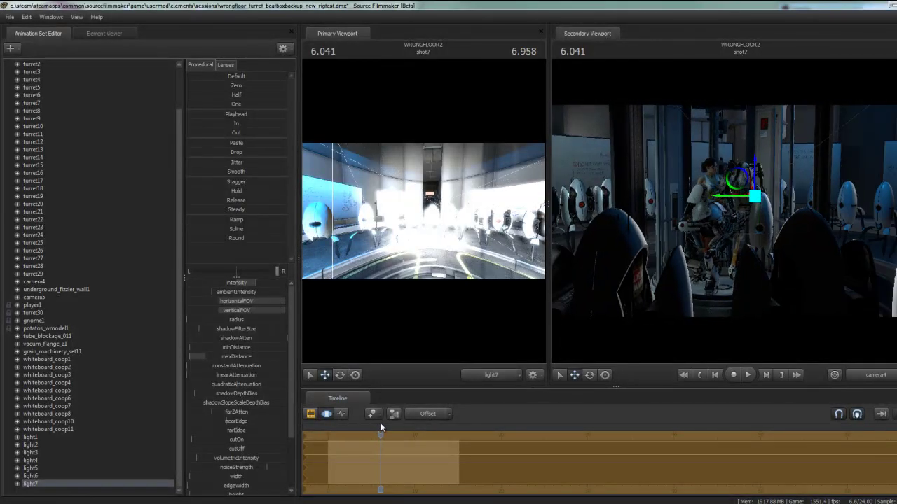
left_click_drag(443, 265, 423, 211)
key("d")
key("z")
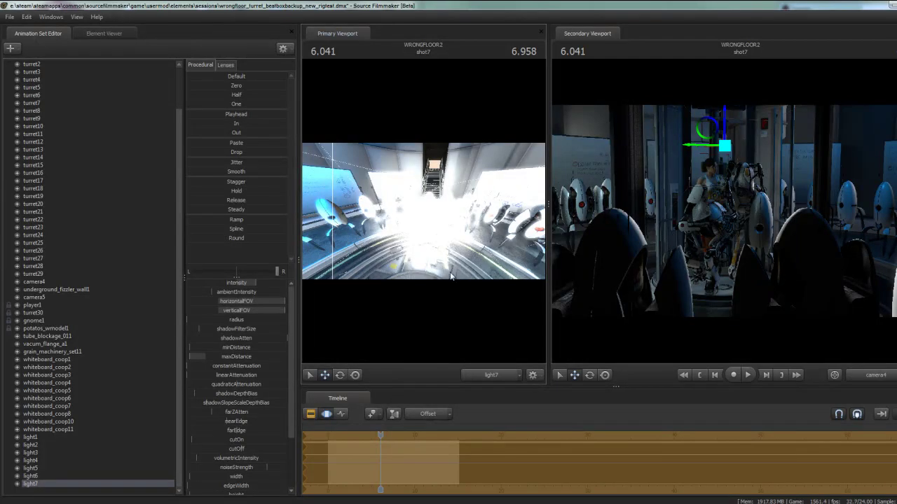
- Fine-tune light7's placement and narrow its horizontal and vertical FOV onto the turrets by the stairs
left_click_drag(473, 225, 473, 224)
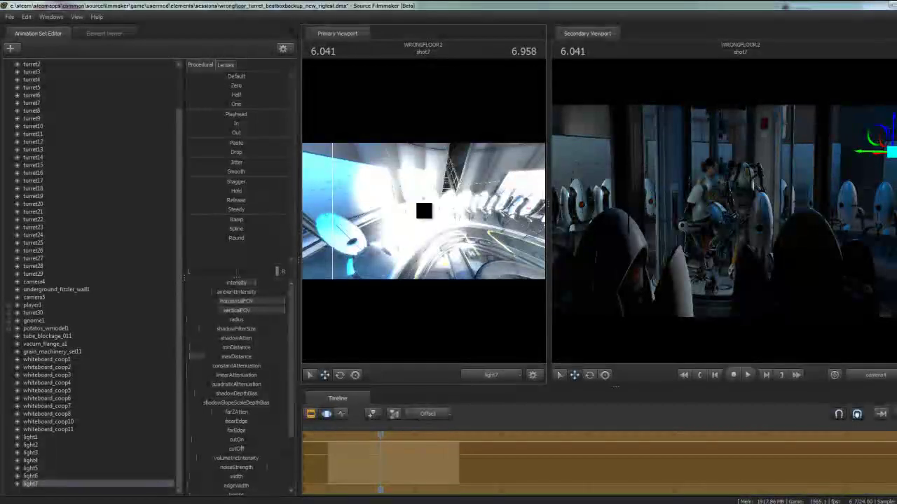
left_click_drag(423, 211, 424, 211)
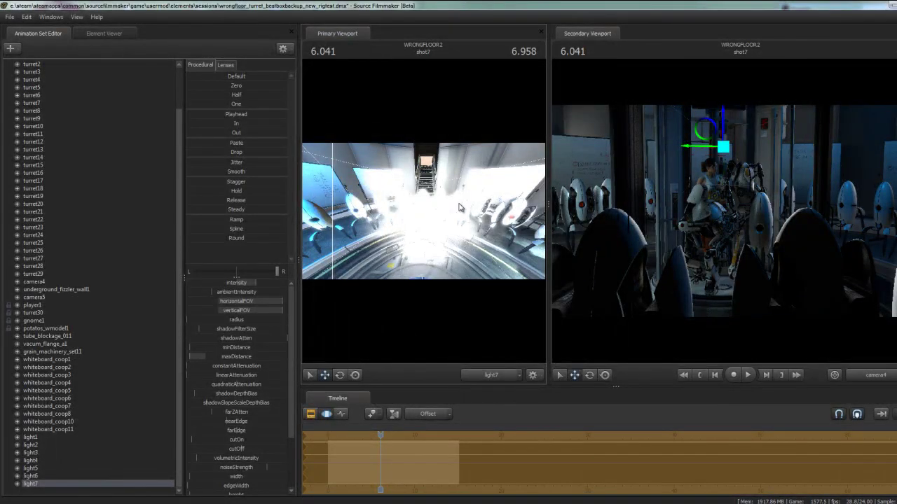
right_click_drag(420, 206, 421, 206)
right_click_drag(457, 232, 421, 210)
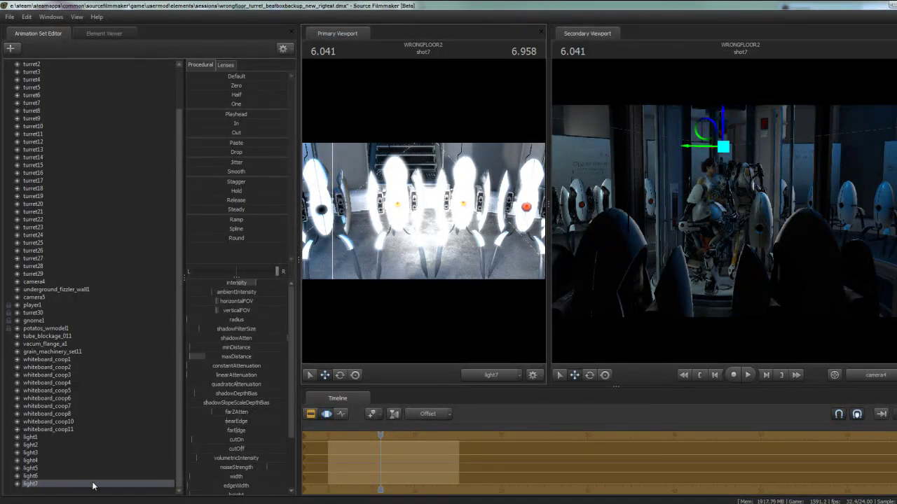
- Duplicate light7 and aim light8 from its own view at a neighbouring group of turrets
right_click(64, 467)
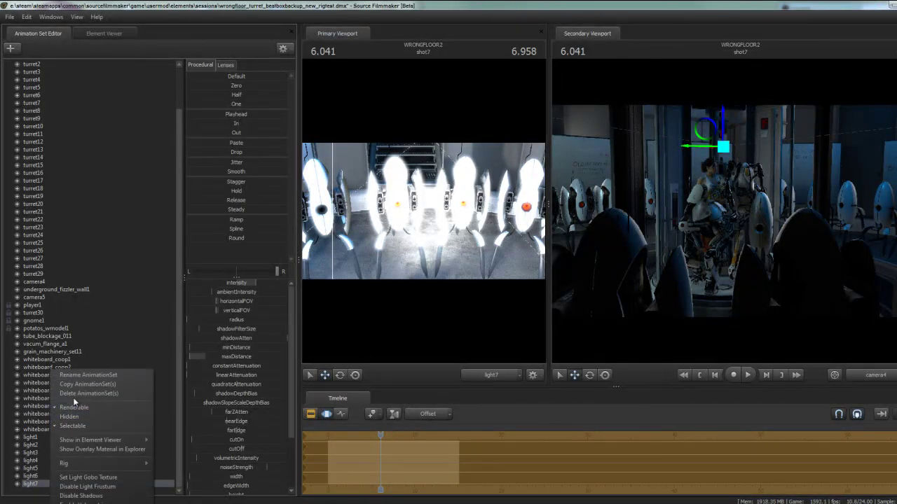
left_click(81, 396)
right_click(49, 496)
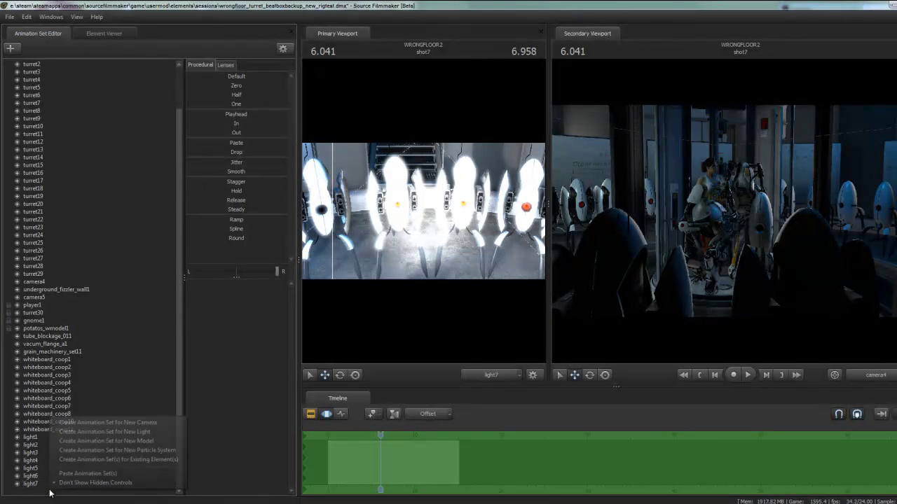
left_click(91, 474)
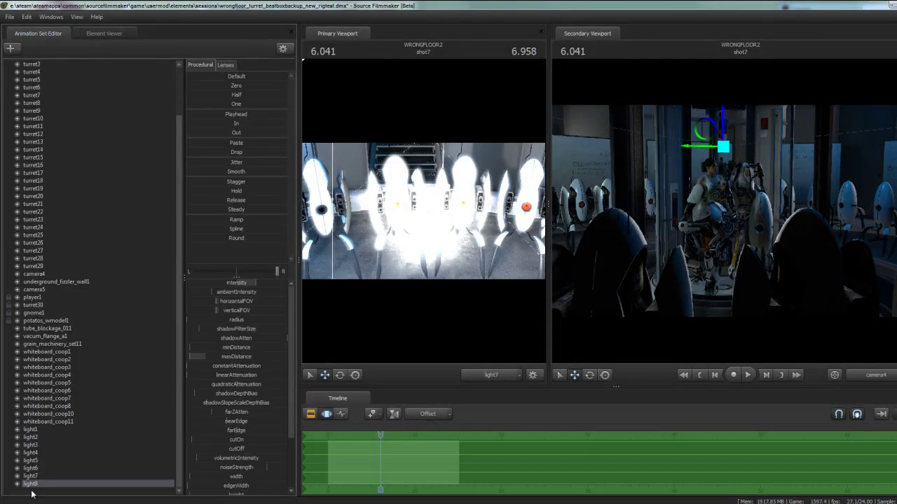
left_click_drag(442, 231, 423, 210)
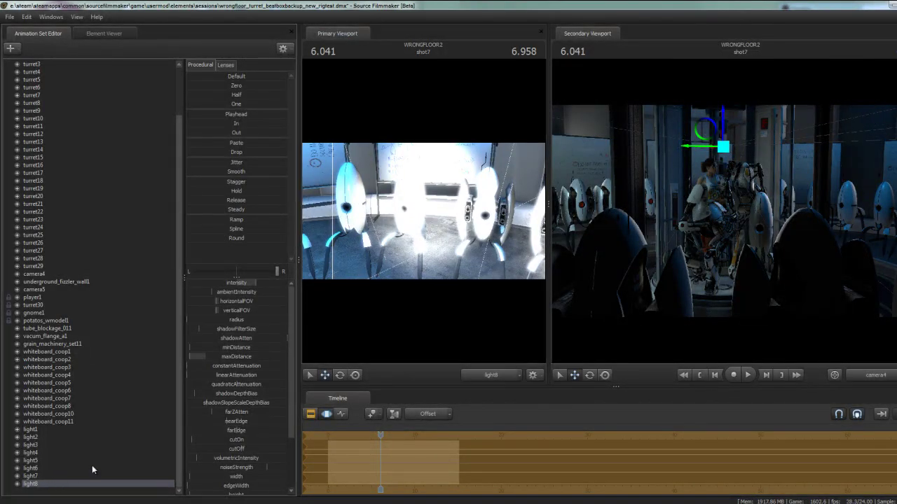
- Disable shadows on light8 and readjust its placement, aim and field of view with the playhead at 8.500
right_click(46, 487)
left_click(88, 496)
left_click_drag(374, 220, 419, 215)
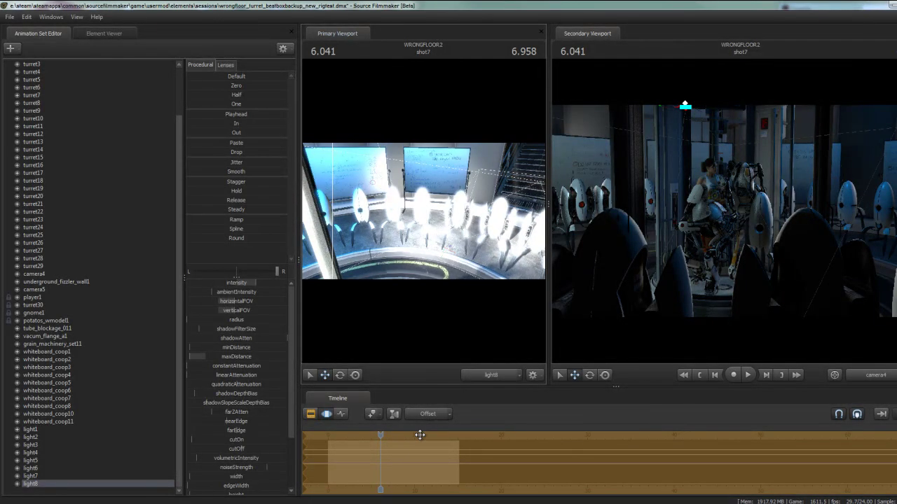
left_click_drag(379, 436, 402, 433)
left_click_drag(422, 209, 454, 220)
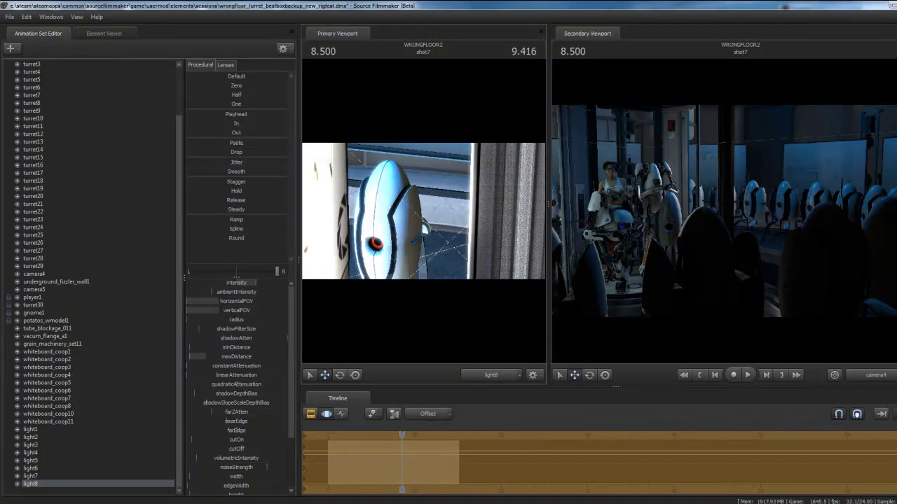
- Disable the light frustum on light8, light7, light6 and light5
right_click(39, 488)
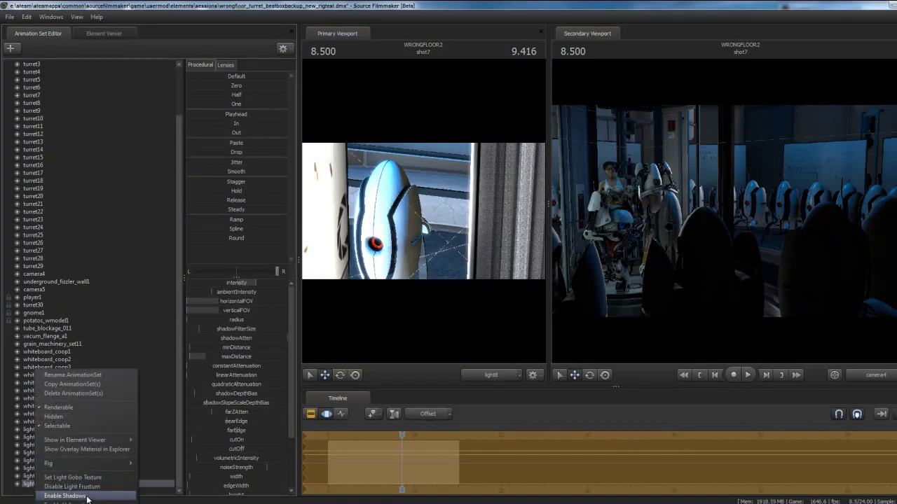
left_click(87, 495)
right_click(38, 477)
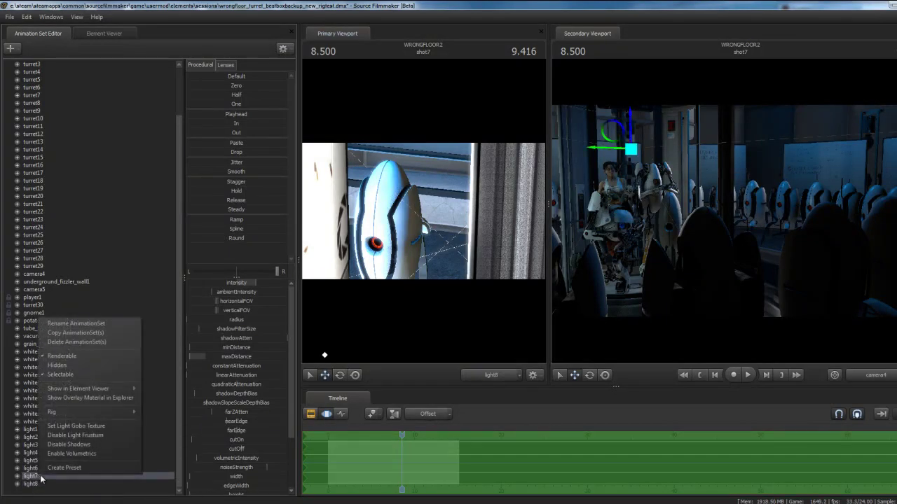
left_click(87, 438)
right_click(32, 468)
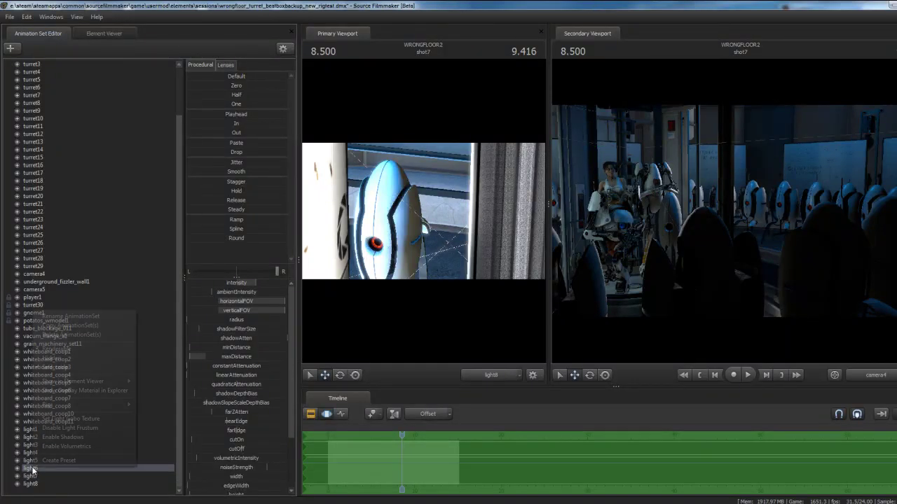
left_click(81, 435)
right_click(39, 457)
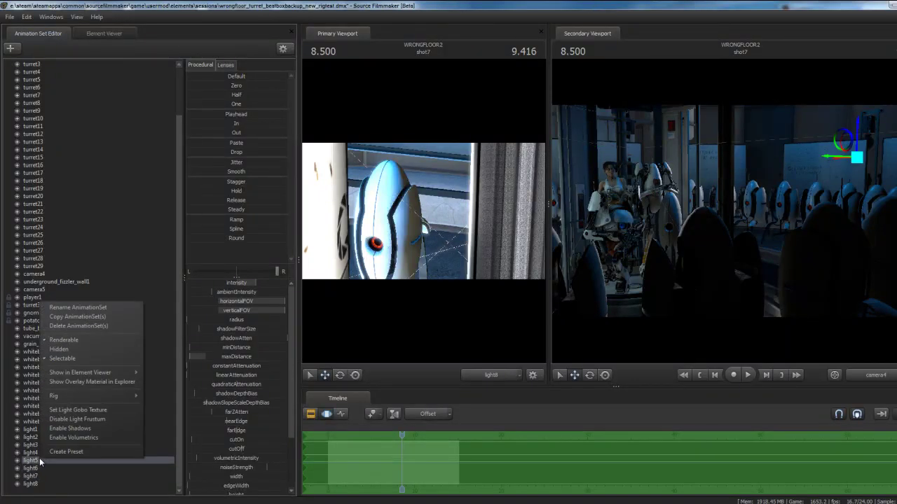
left_click(82, 420)
- Check the light frustum setting of light4, light3, light2 and light1
right_click(29, 454)
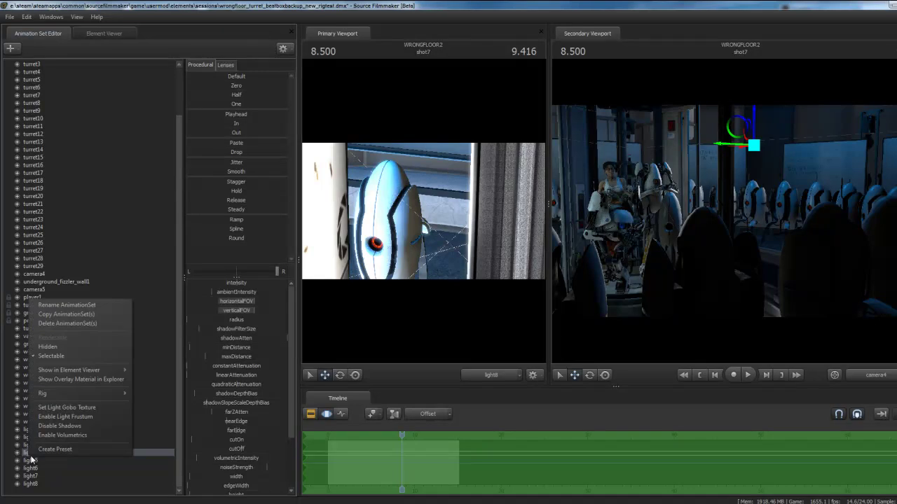
right_click(22, 446)
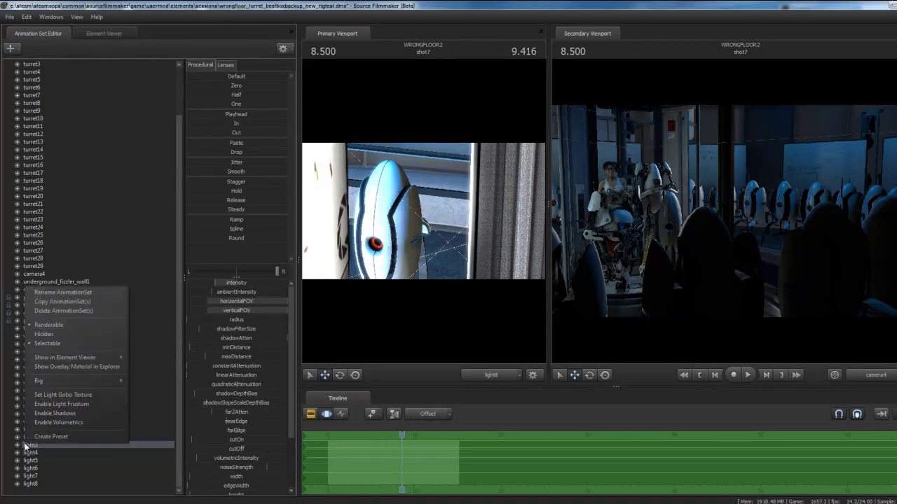
left_click(59, 472)
left_click(47, 451)
right_click(40, 439)
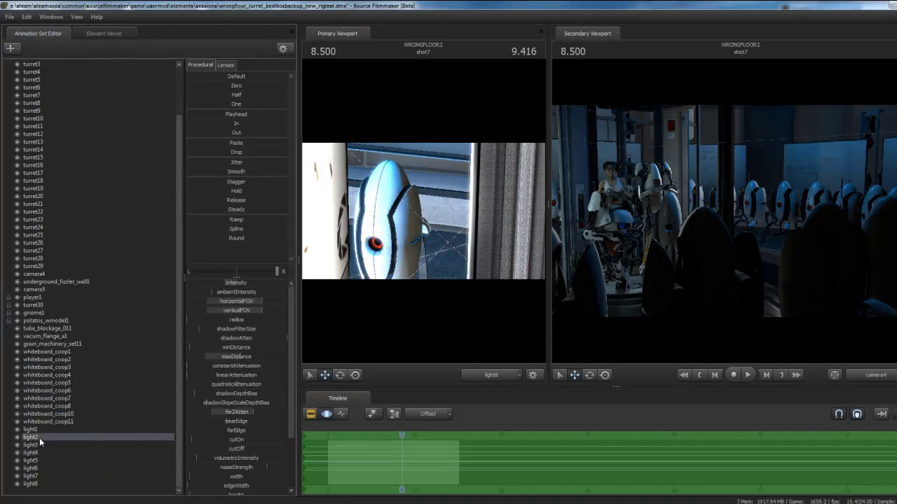
left_click(31, 432)
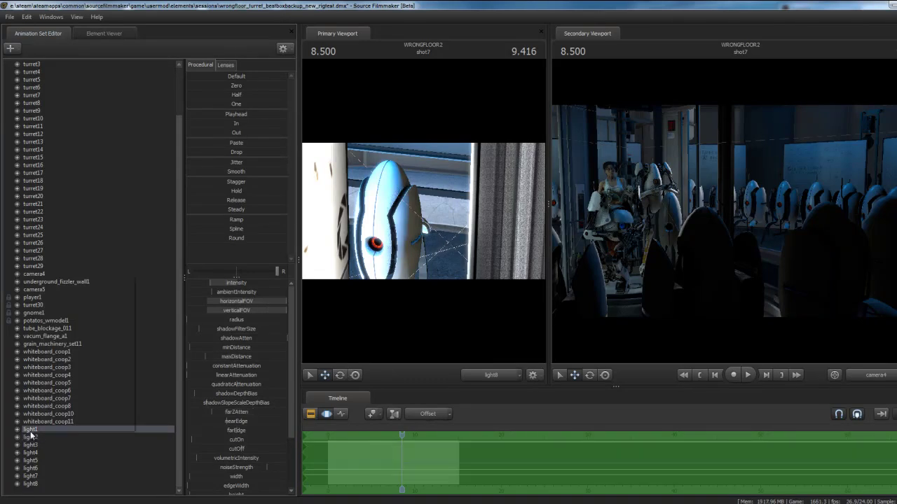
right_click(31, 436)
- Select light8 and readjust its position, aim and field of view from its own view toward the turrets
left_click(37, 486)
left_click(37, 485)
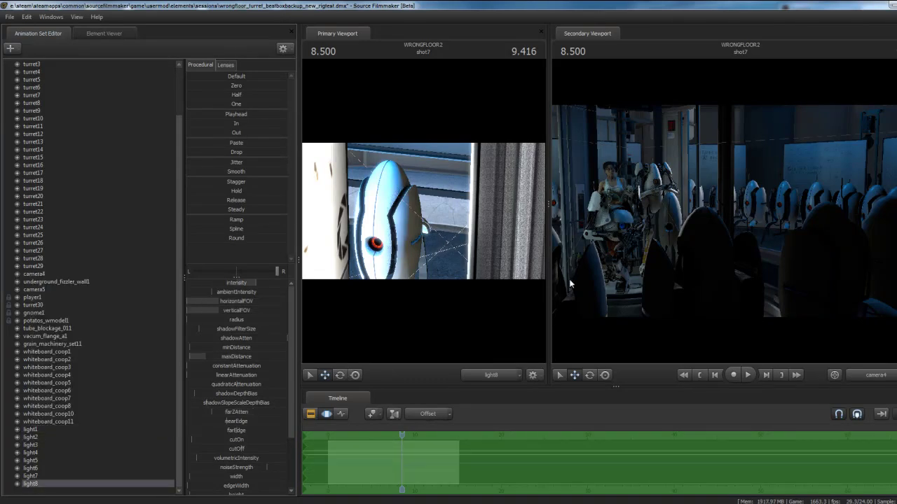
left_click_drag(468, 214, 421, 211)
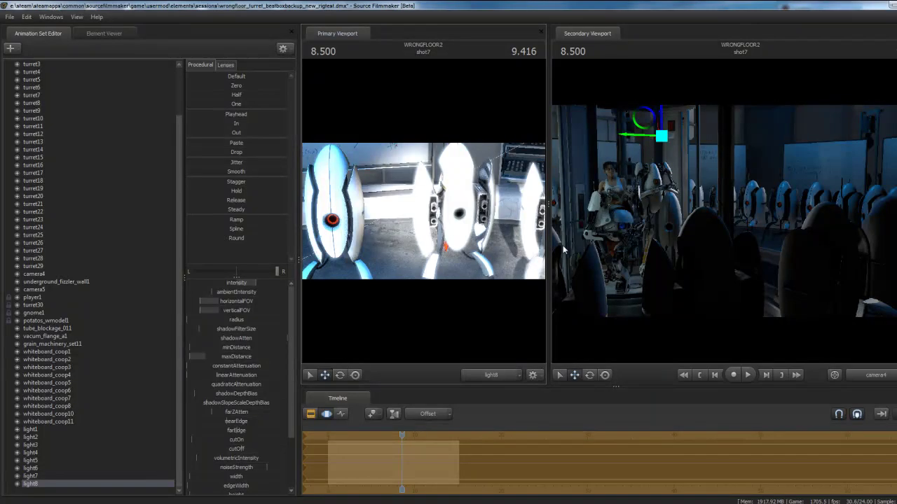
- Duplicate light8 and look through the copy in the primary viewport
right_click(52, 485)
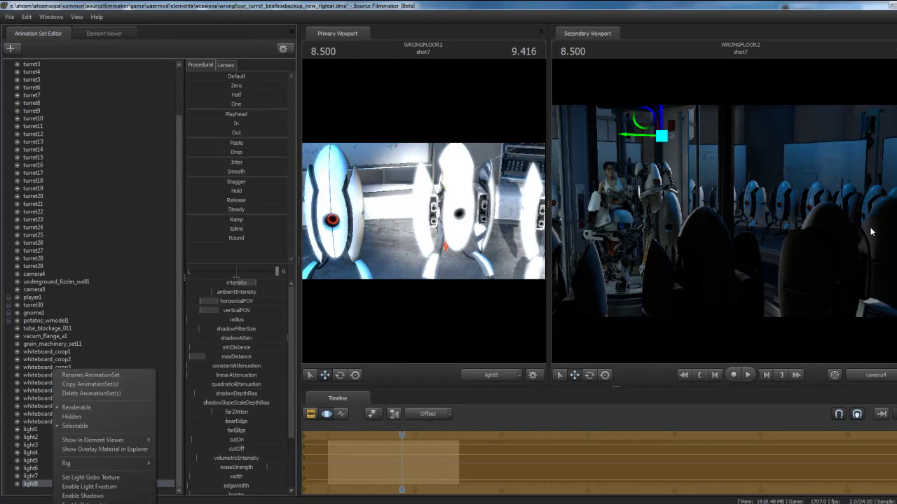
right_click(34, 489)
left_click(63, 347)
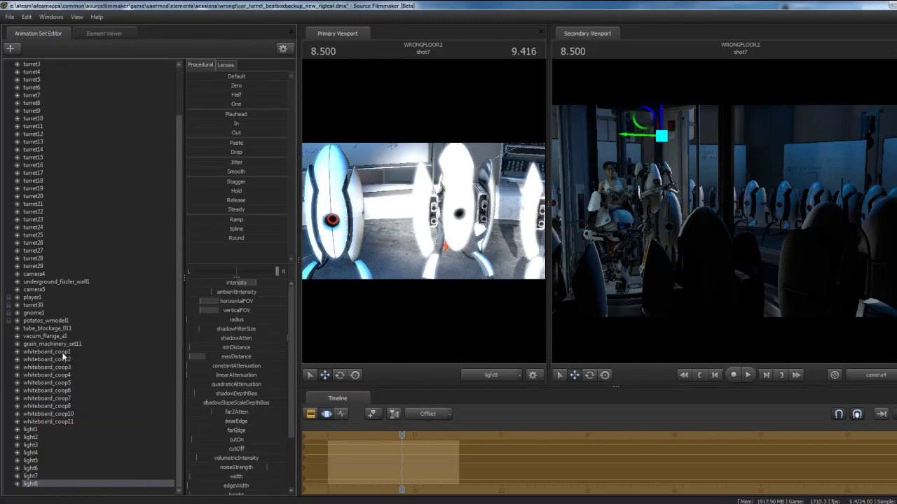
right_click(48, 493)
left_click(76, 479)
left_click_drag(29, 492, 402, 245)
- Move and aim light9 from its own view at the turrets by the whiteboard, and scrub to 8.333
left_click_drag(367, 197, 421, 211)
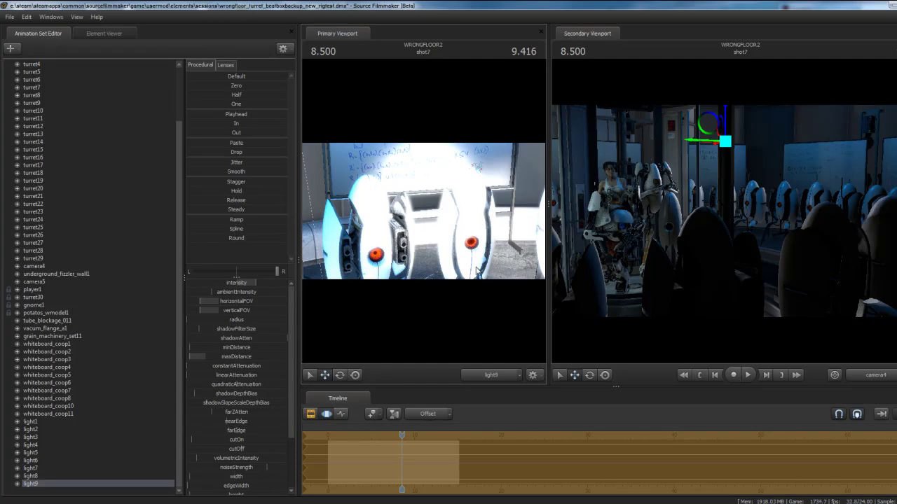
left_click_drag(476, 267, 428, 215)
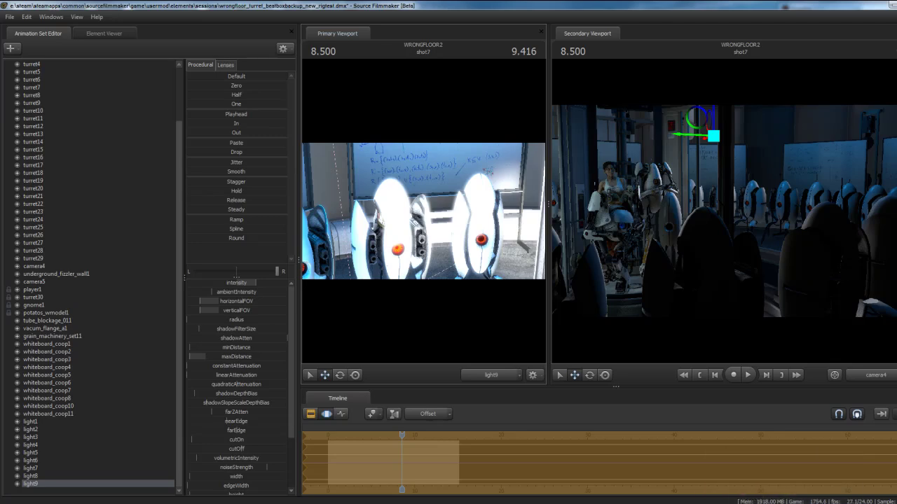
mouse_move(397, 439)
left_mouse_down()
mouse_move(386, 439)
mouse_move(442, 440)
mouse_move(400, 437)
left_mouse_up()
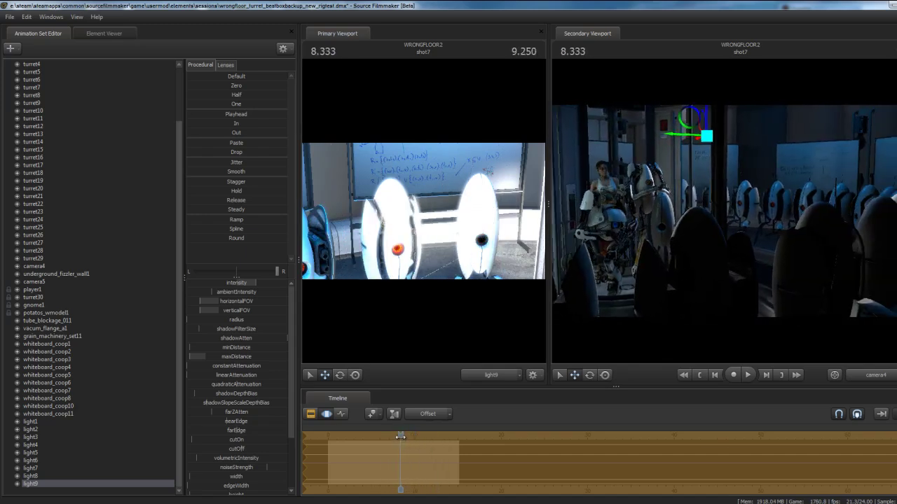
- Preview the shot in the Clip Editor, narrow light9's field of view onto one turret in the Motion Editor, and dismiss the antivirus notification
left_click(309, 415)
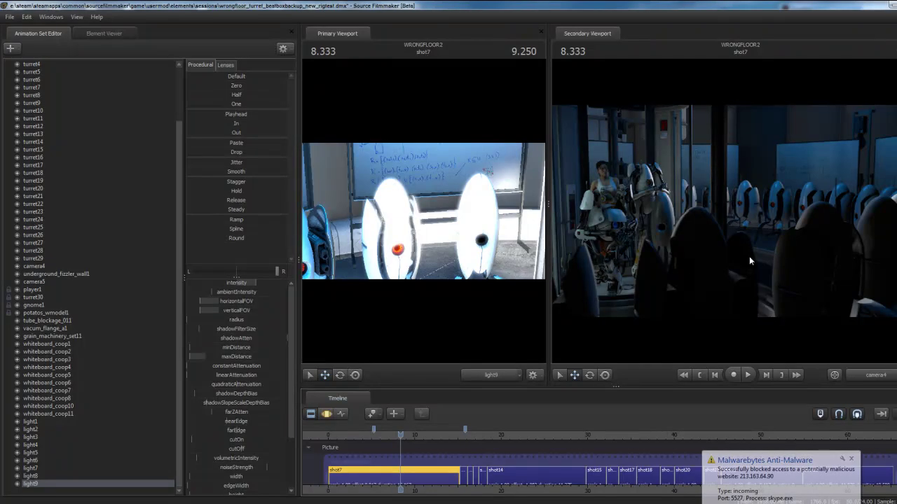
left_click(326, 414)
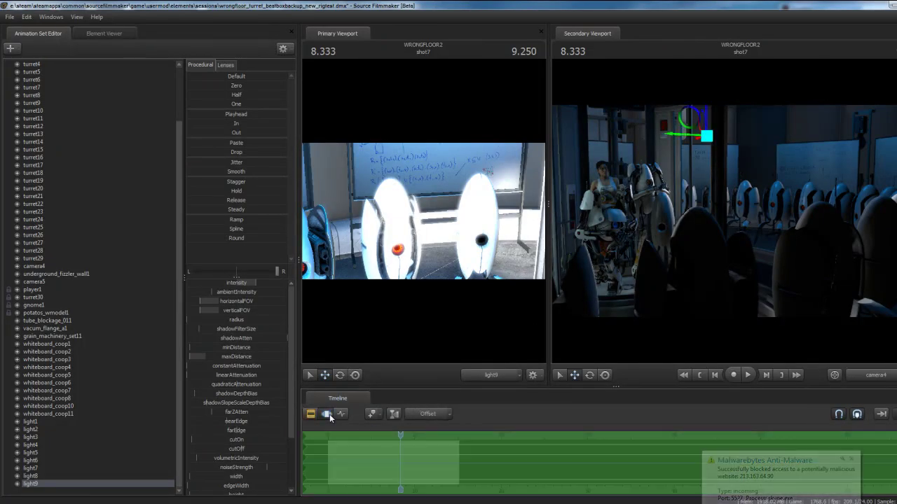
right_click_drag(445, 195, 425, 211)
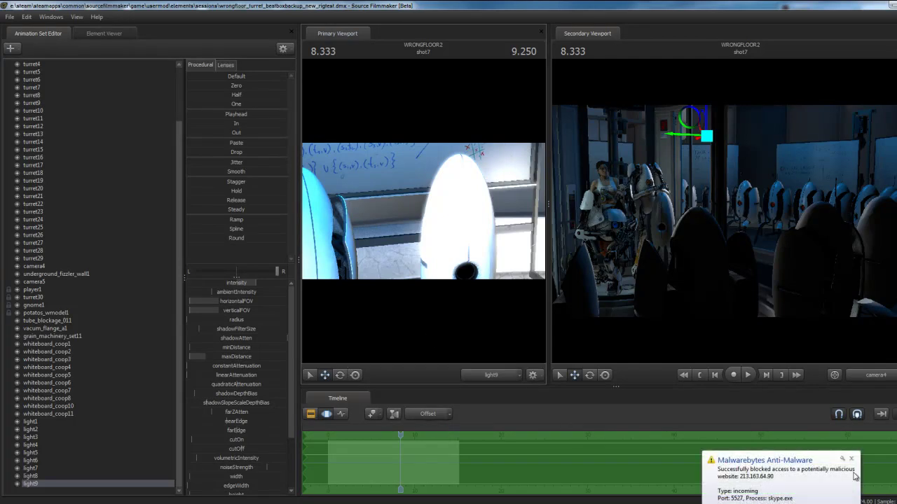
left_click(851, 460)
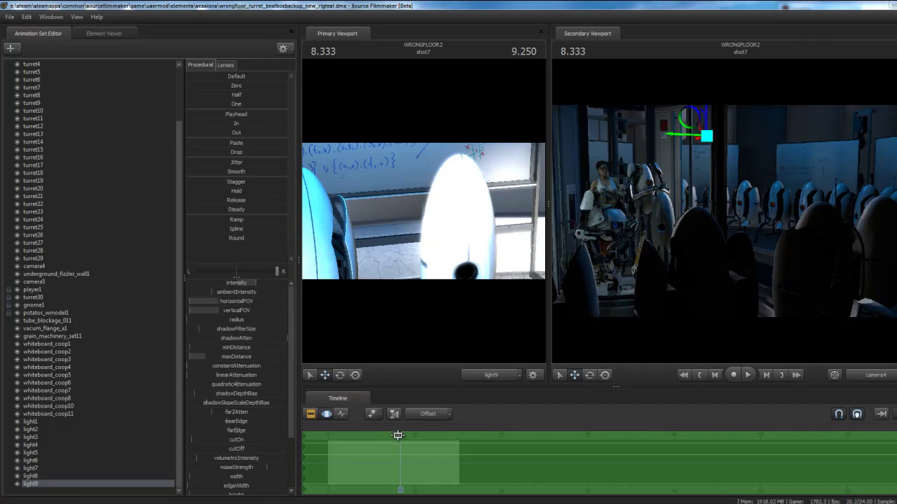
- Scrub to 3.791, duplicate light9, and aim the copy from its own view at the turret row beside the whiteboard
left_click_drag(400, 437, 361, 434)
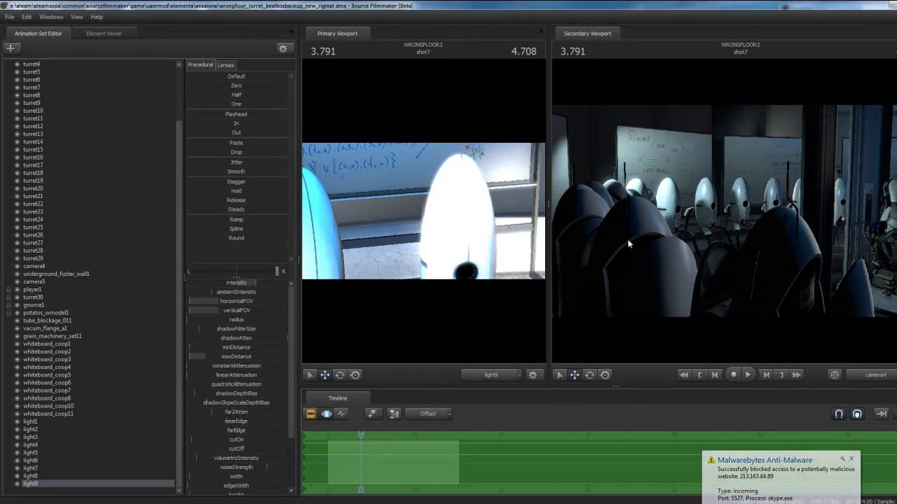
right_click(63, 485)
left_click(105, 383)
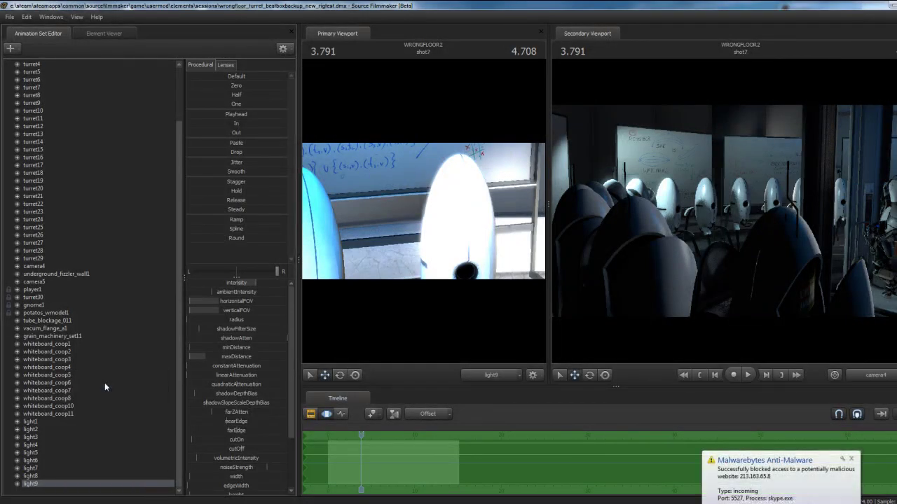
right_click(68, 496)
left_click(98, 479)
left_click(42, 493)
left_click_drag(464, 236, 329, 209)
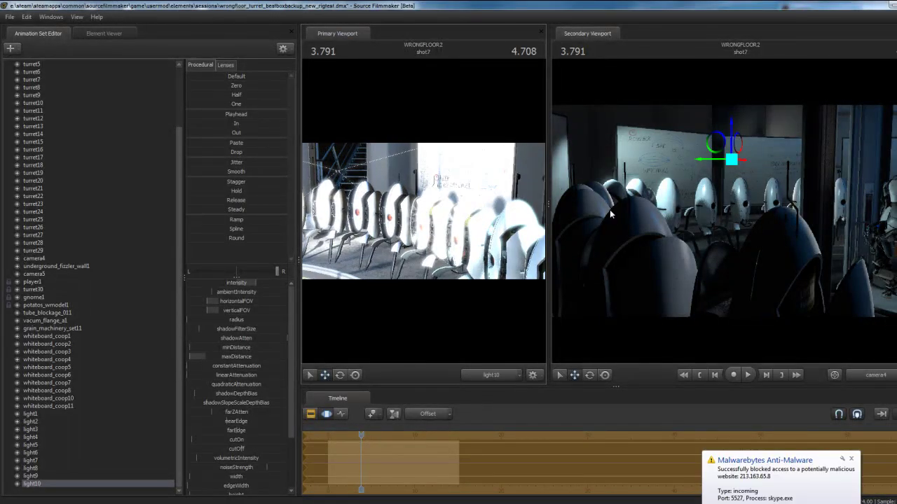
- Duplicate light10 and reposition the copy from its own view to cover the row of turrets in front of the staircase
right_click(42, 486)
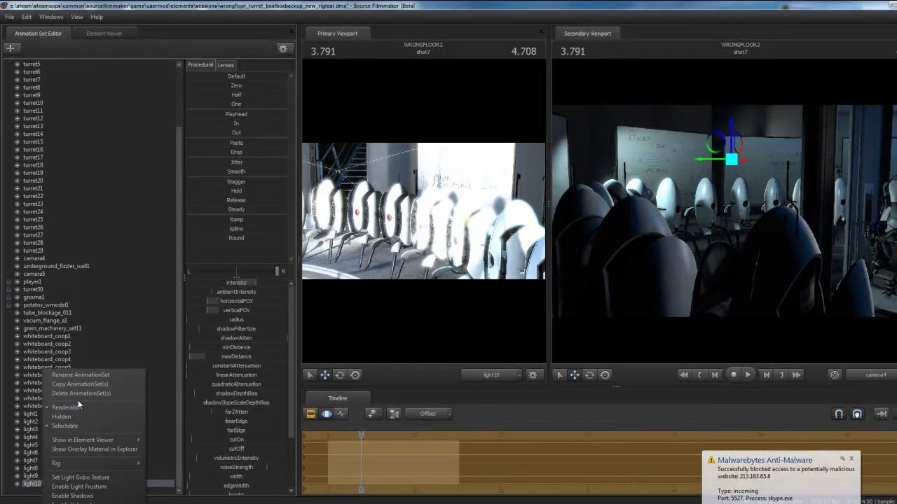
left_click(93, 382)
right_click(54, 494)
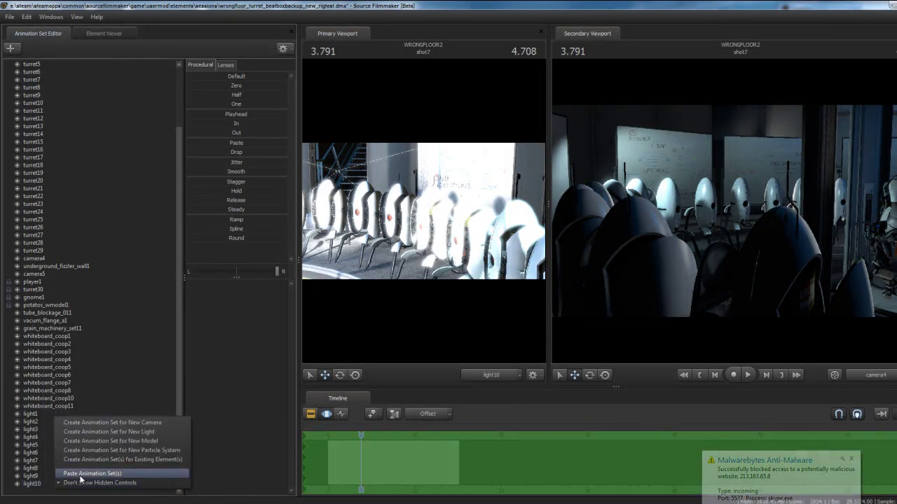
left_click(65, 482)
left_click_drag(428, 246, 423, 211)
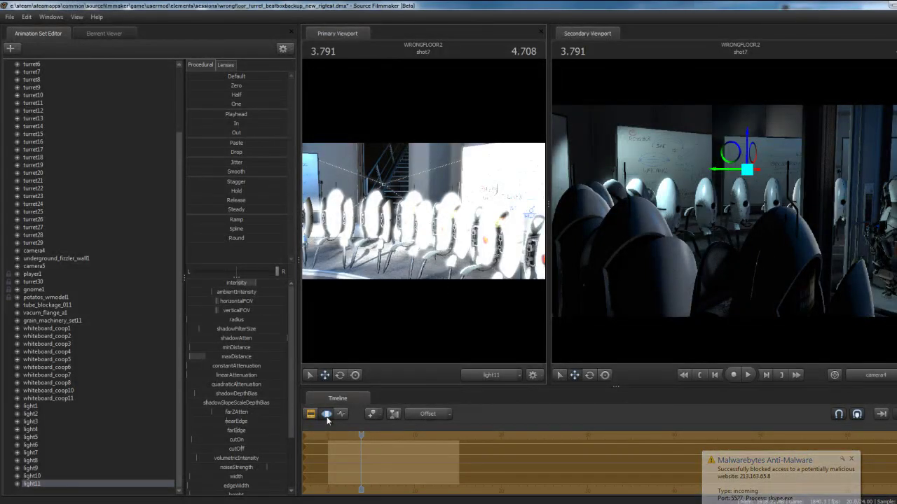
- At 7.875, move and aim light11 from its own view at the turrets by the whiteboards, reduce its intensity, and save the session
left_click_drag(362, 435, 397, 435)
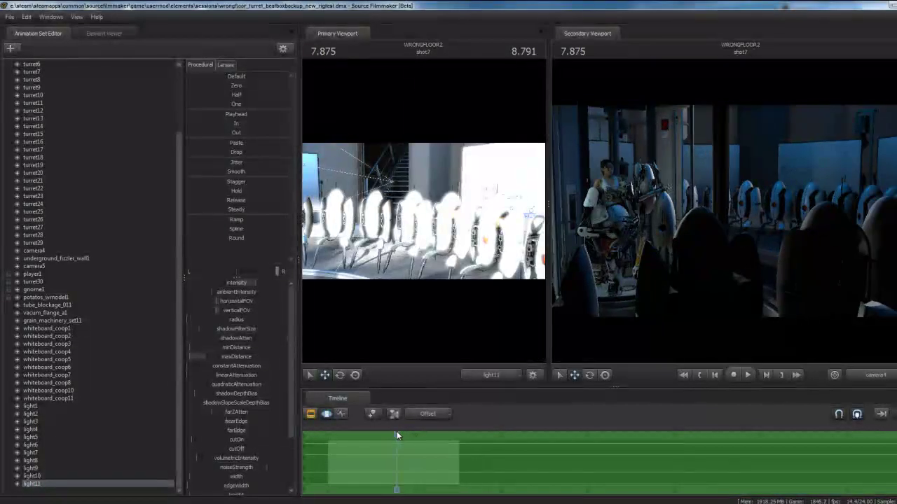
right_click(28, 488)
left_click(66, 421)
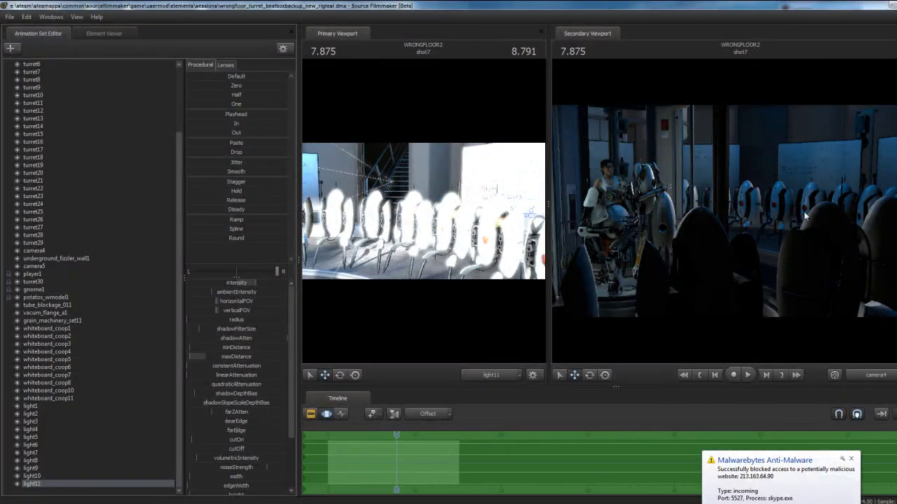
left_click_drag(33, 489, 422, 210)
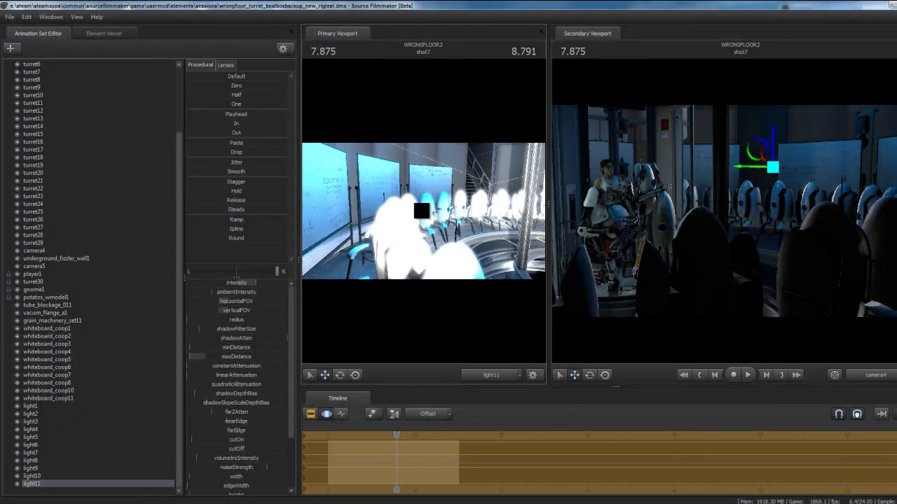
mouse_move(422, 211)
left_mouse_down()
mouse_move(400, 209)
mouse_move(441, 214)
mouse_move(420, 211)
left_mouse_up()
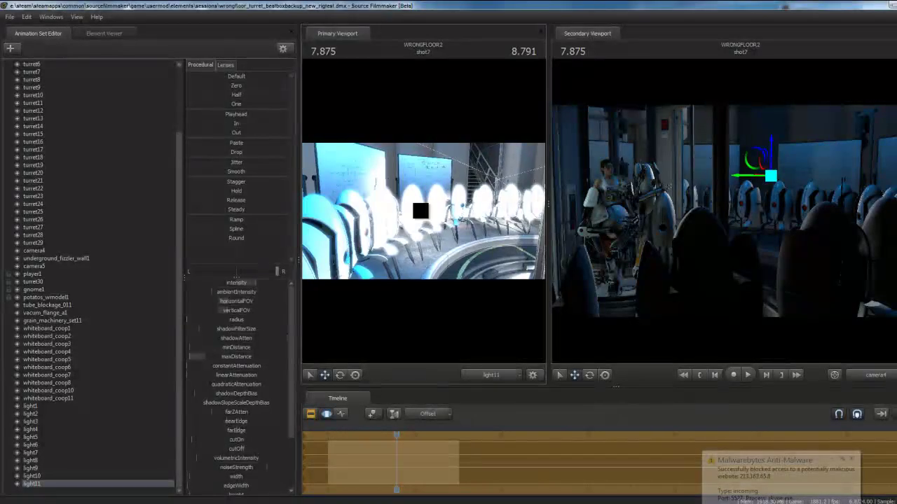
mouse_move(418, 206)
left_mouse_down()
mouse_move(403, 210)
mouse_move(424, 210)
left_mouse_up()
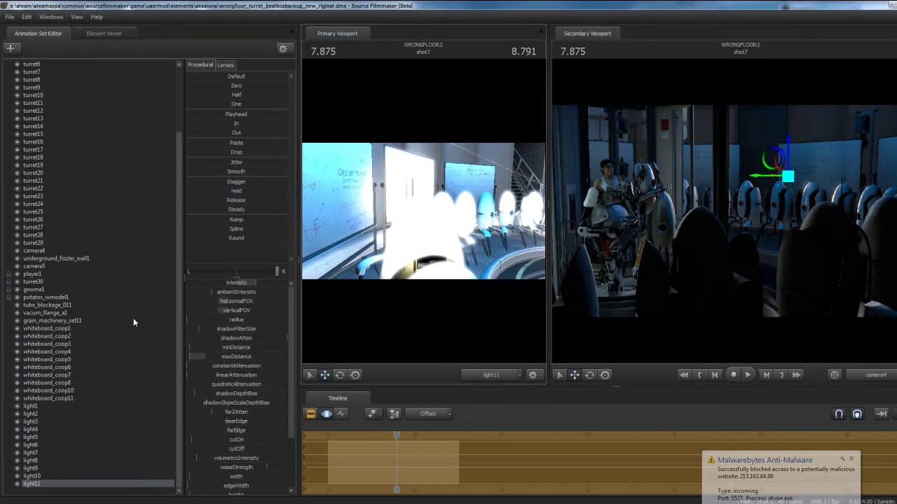
left_click_drag(250, 284, 208, 281)
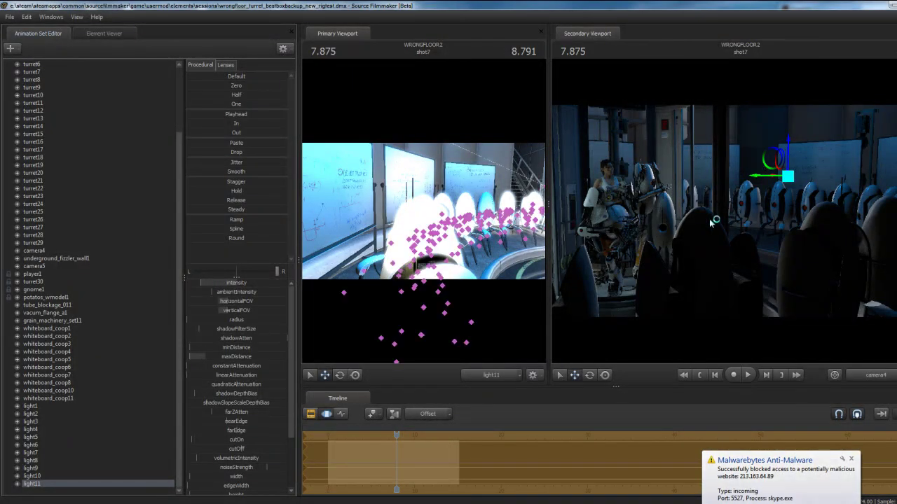
key("ctrl+s")
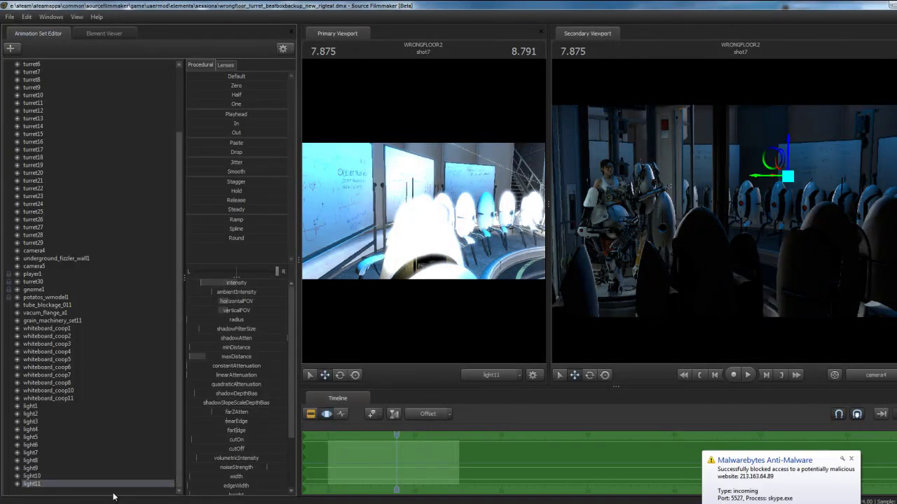
- Duplicate light11 and move and aim the copy from its own view at the next turrets along the curved whiteboard wall
right_click(91, 488)
left_click(119, 352)
right_click(56, 496)
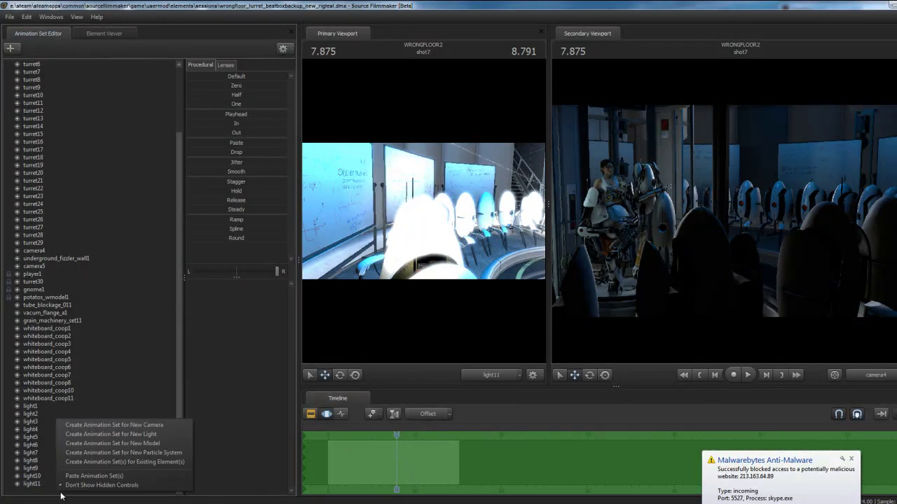
left_click(91, 476)
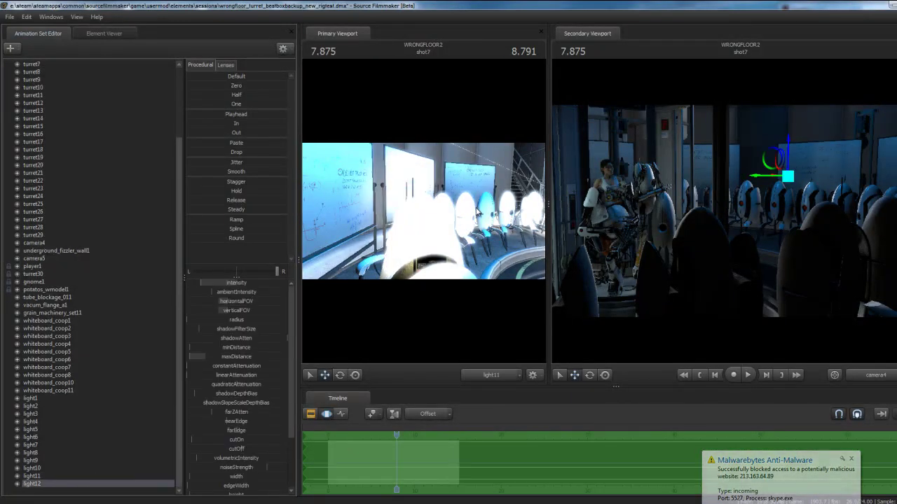
left_click_drag(496, 225, 346, 216)
left_click_drag(424, 210, 418, 217)
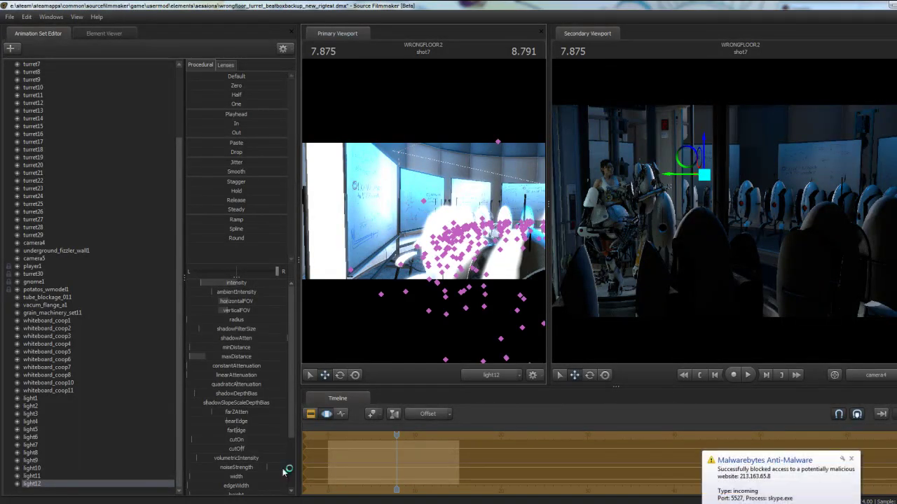
- Scrub to 5.458, check light10 and light4, and create an animation set for a new light
left_click_drag(395, 435, 376, 436)
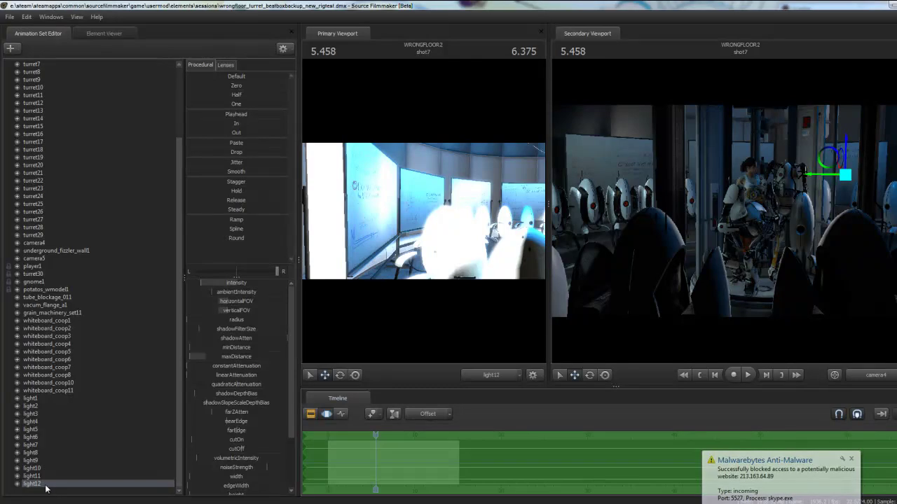
left_click(33, 468)
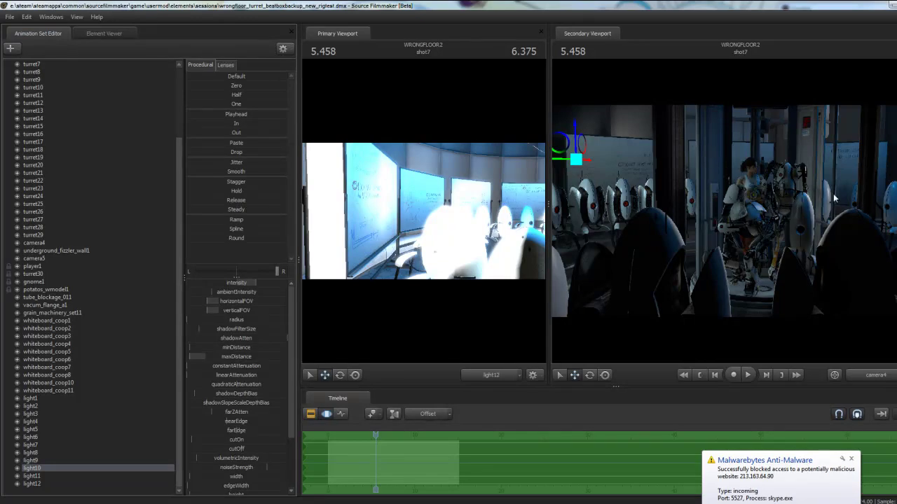
right_click(77, 496)
left_click(41, 422)
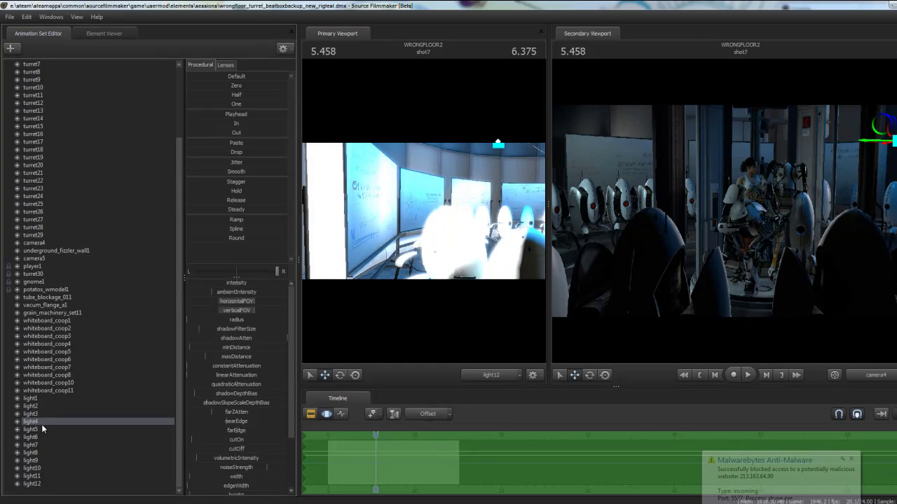
right_click(37, 494)
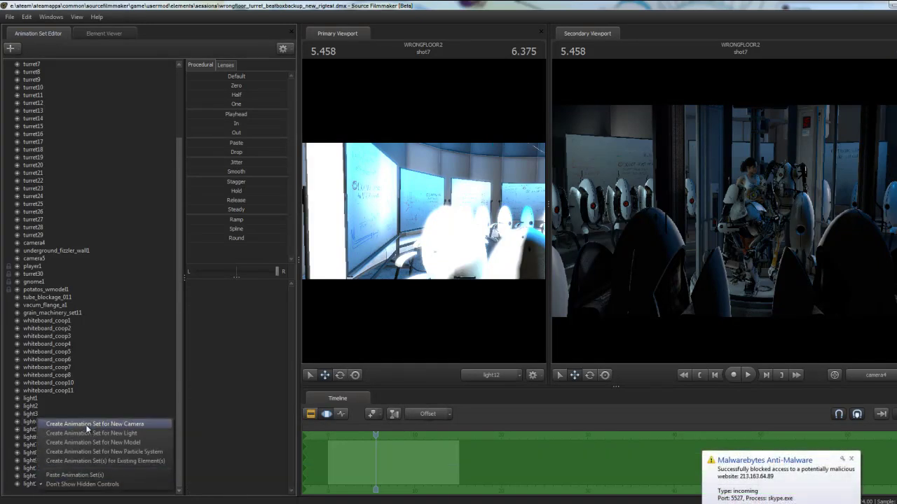
left_click(77, 429)
left_click(42, 492)
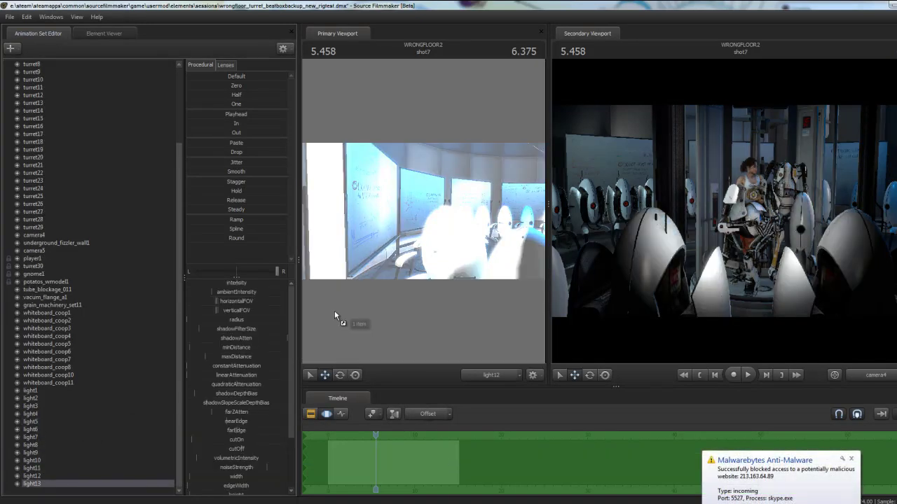
- Enable volumetrics on light13 and position it from its own view to shine down on the characters in the central glass chamber
right_click(63, 491)
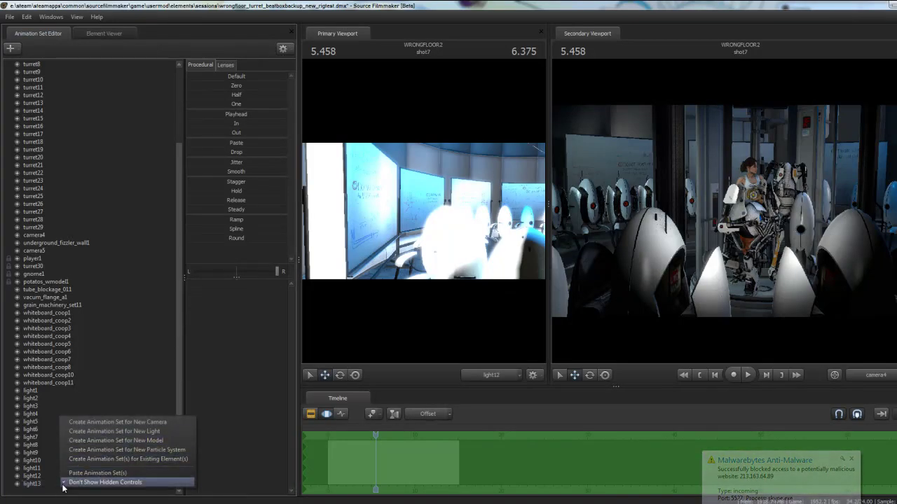
left_click(31, 485)
right_click(32, 486)
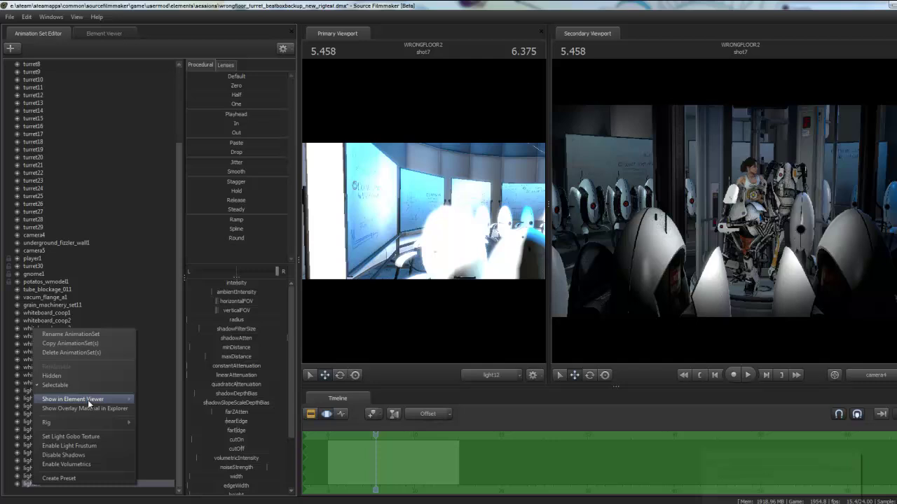
left_click(82, 465)
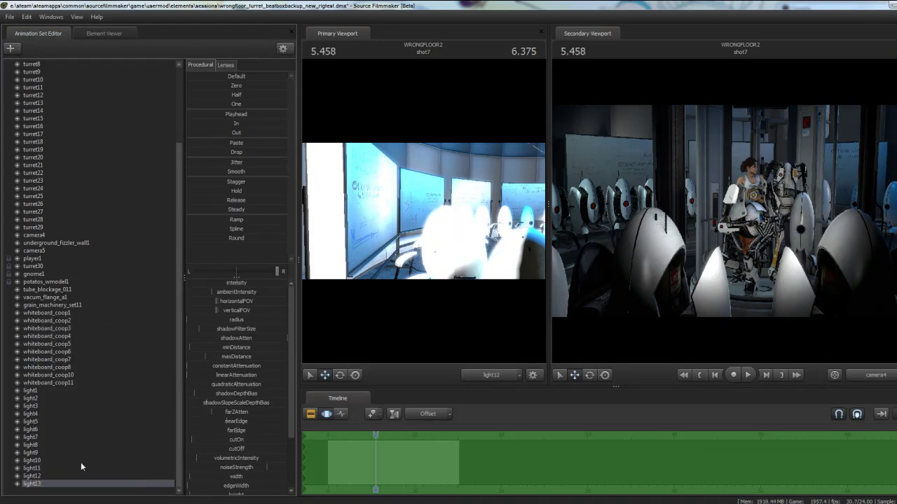
left_click_drag(59, 484, 425, 265)
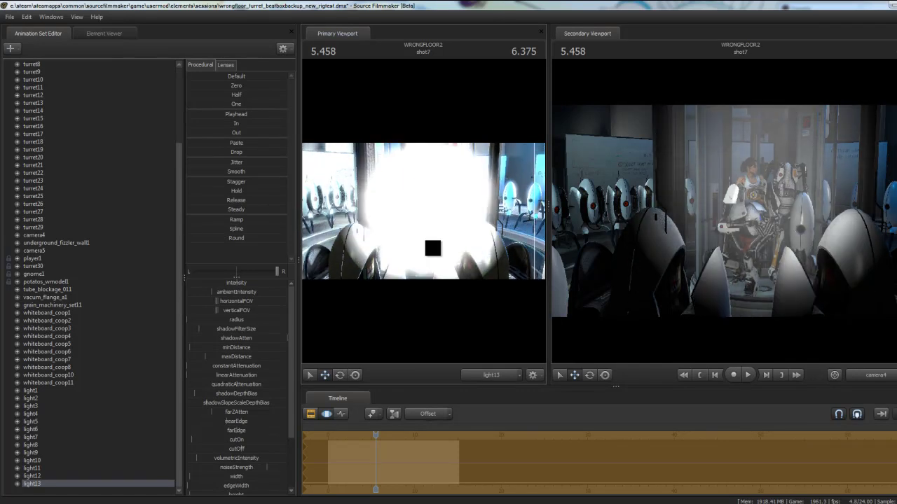
left_click_drag(433, 248, 422, 211)
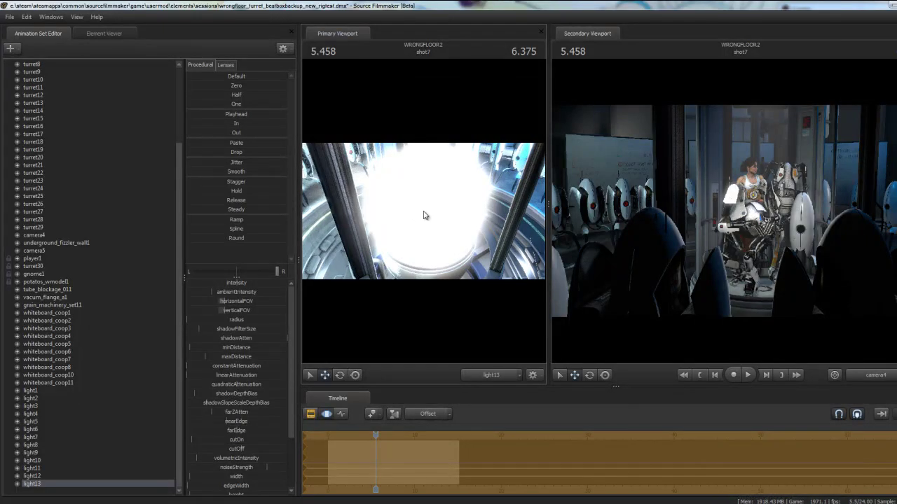
- Raise light13's volumetric intensity and adjust its farZAtten and maxDistance to shape the light beam
scroll(224, 453, "down", 3)
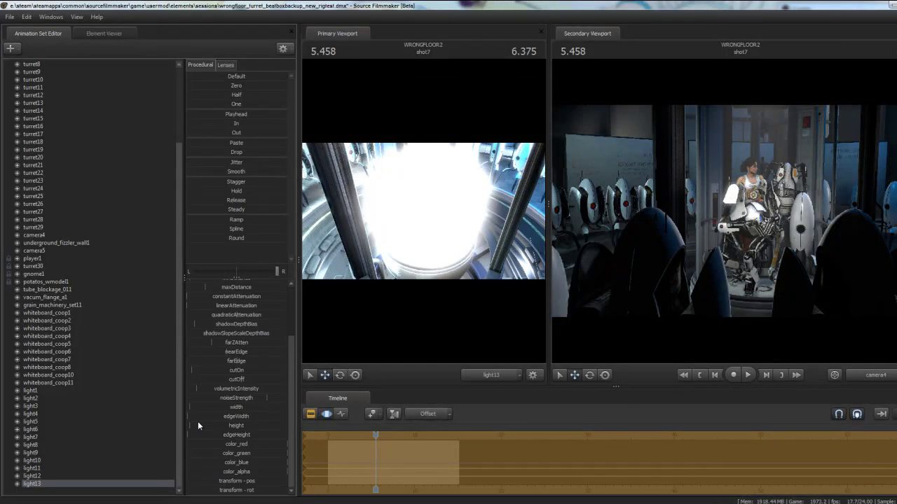
left_click_drag(207, 388, 233, 396)
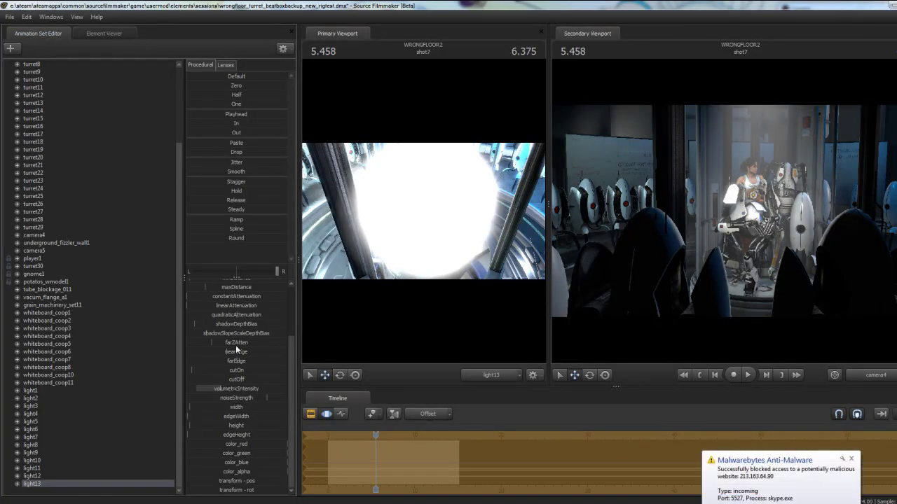
left_click_drag(231, 342, 218, 342)
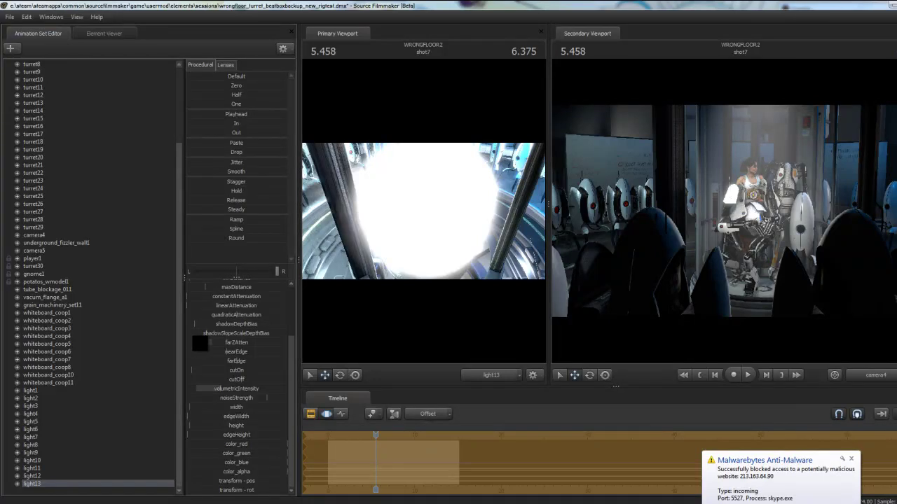
scroll(218, 332, "up", 3)
left_click_drag(218, 356, 208, 353)
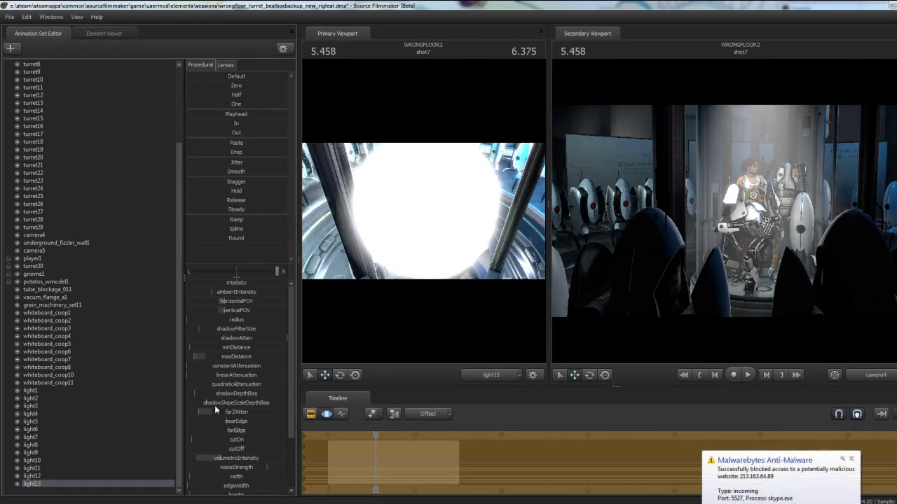
left_click_drag(206, 412, 208, 410)
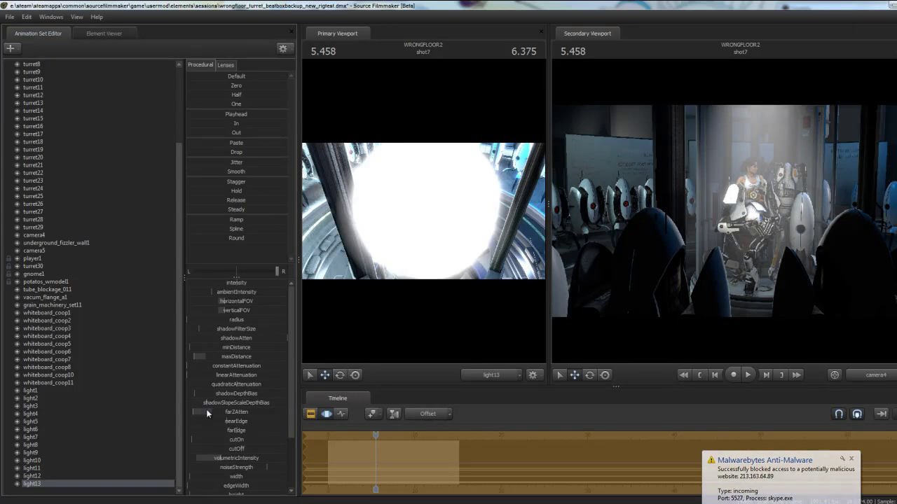
- Increase light13's minDistance and reposition and re-aim it from its own view to backlight the characters in the chamber
mouse_move(413, 227)
left_mouse_down()
mouse_move(422, 212)
mouse_move(420, 233)
mouse_move(423, 212)
mouse_move(460, 204)
mouse_move(444, 208)
mouse_move(422, 189)
mouse_move(423, 212)
mouse_move(361, 206)
mouse_move(432, 217)
mouse_move(423, 211)
left_mouse_up()
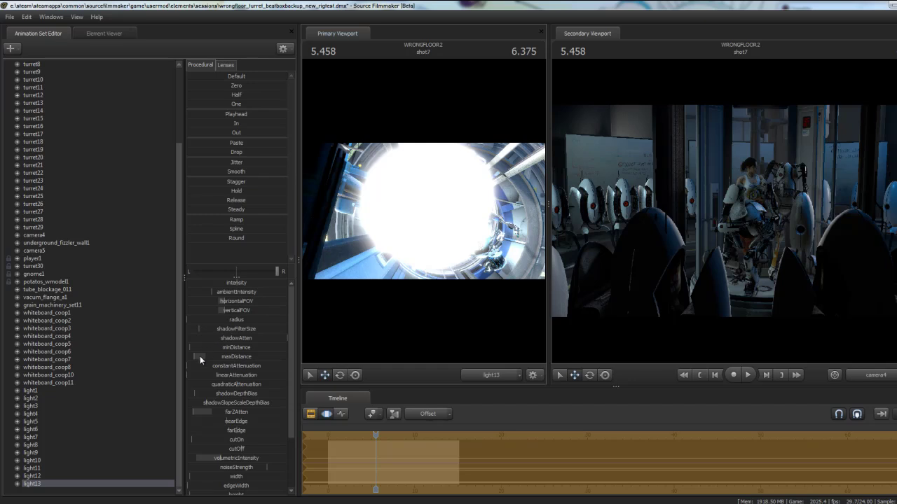
left_click_drag(196, 346, 213, 350)
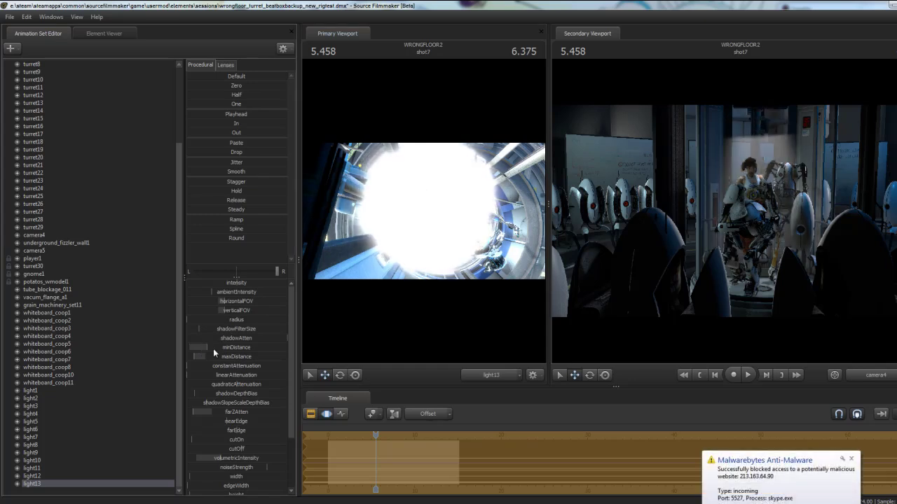
left_click_drag(409, 228, 431, 210)
left_click_drag(431, 210, 431, 211)
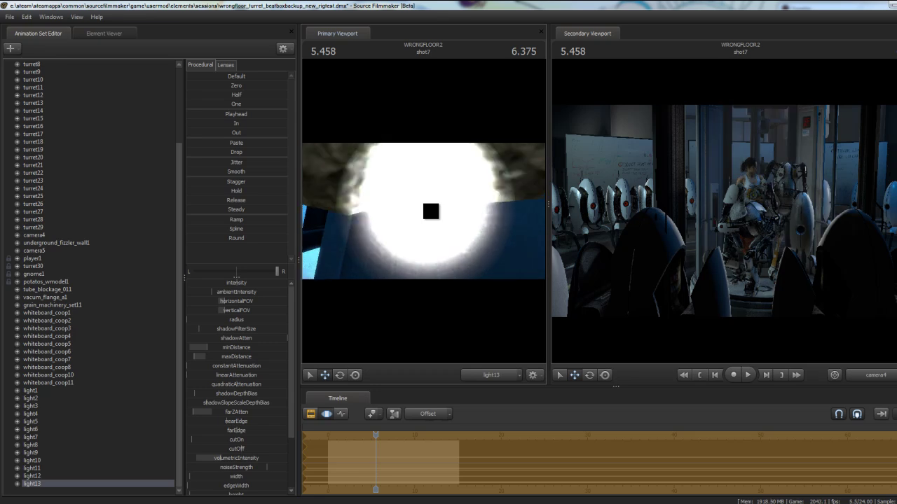
left_click_drag(431, 210, 431, 210)
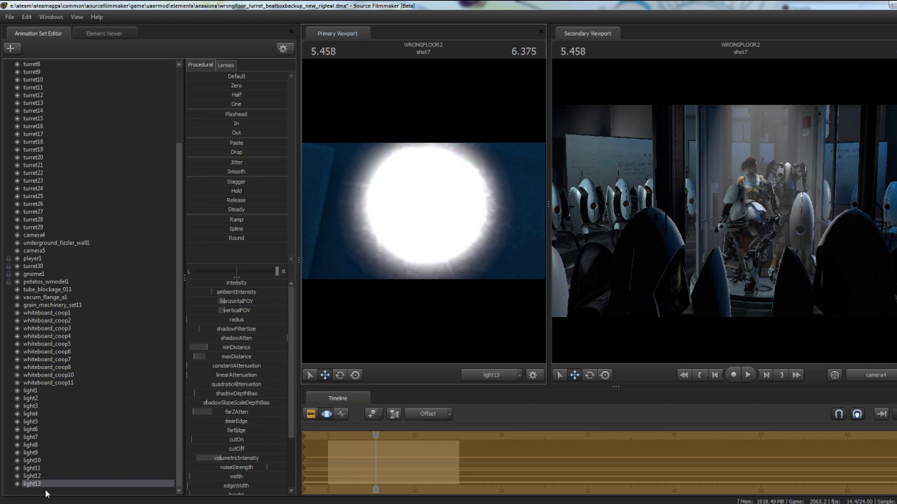
- Duplicate light3 by copying its animation set and pasting it at the end of the animation set list
left_click(42, 406)
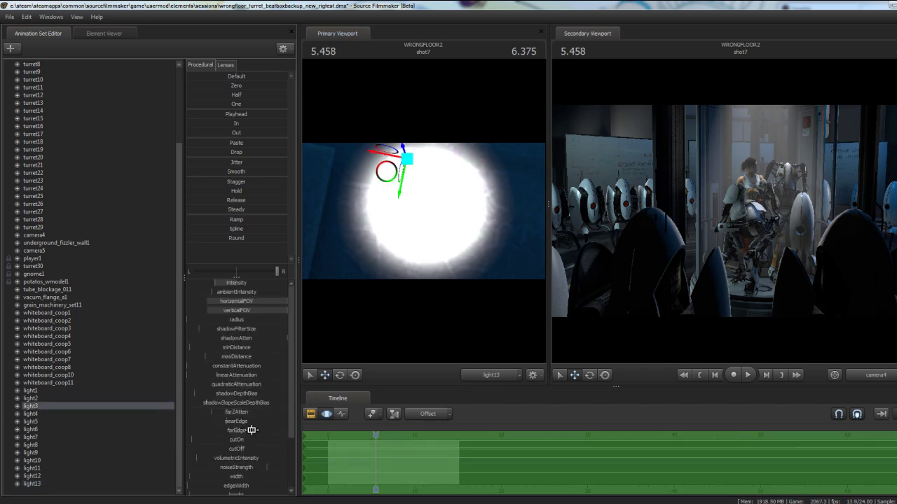
left_click_drag(292, 361, 296, 432)
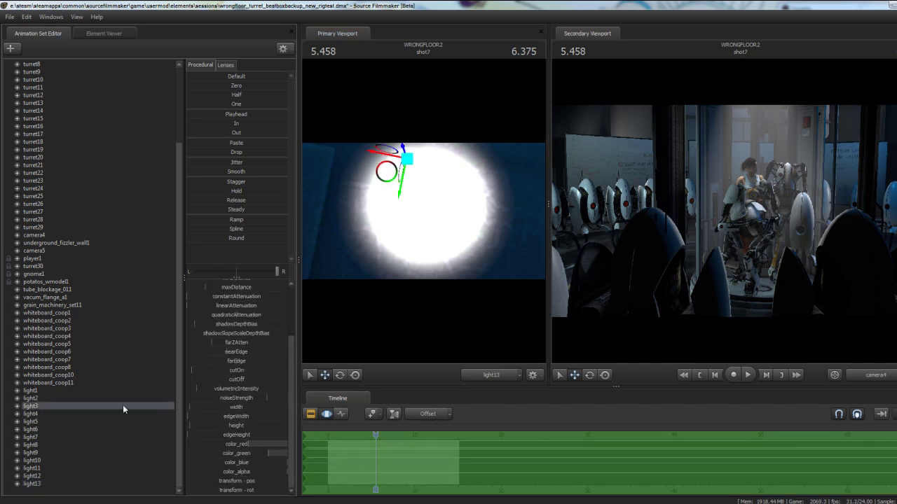
right_click(97, 411)
key("Escape")
right_click(58, 494)
left_click(98, 475)
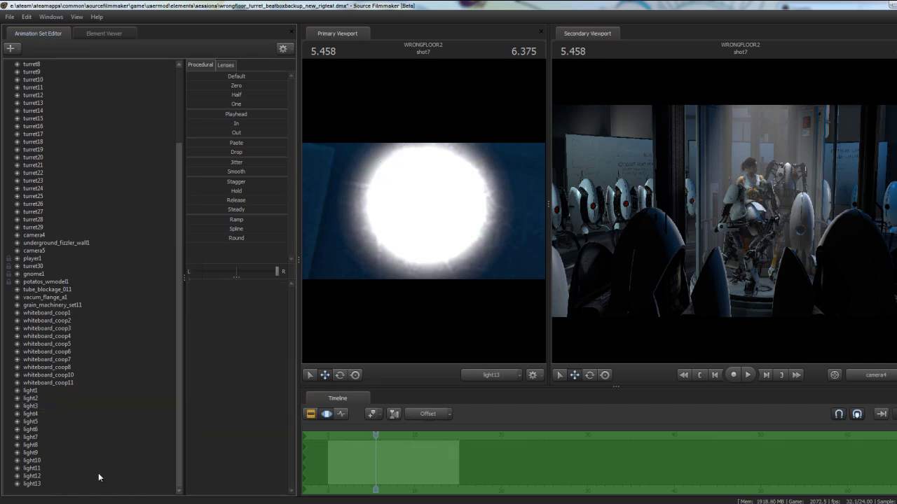
left_click(32, 491)
right_click(32, 492)
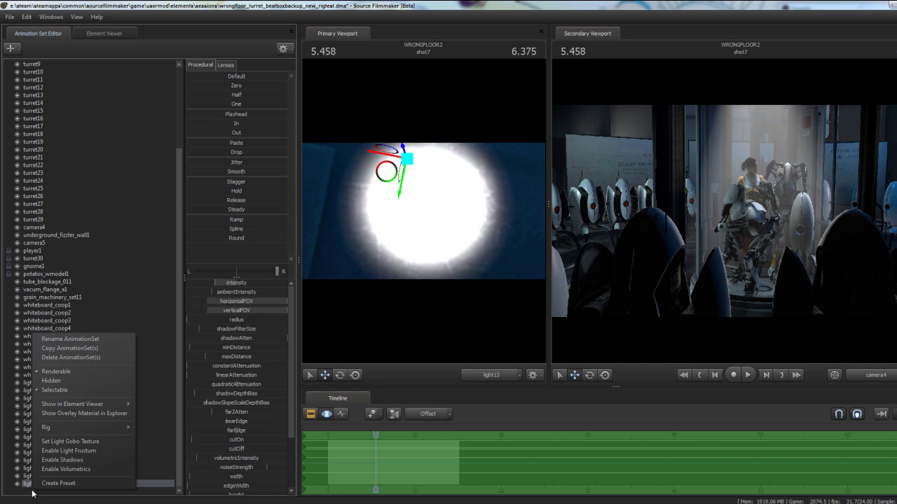
left_click(86, 466)
- Position light14 from its own view to light the characters in the central glass chamber, with narrower horizontal and vertical FOV and reduced intensity
left_click_drag(37, 486, 535, 173)
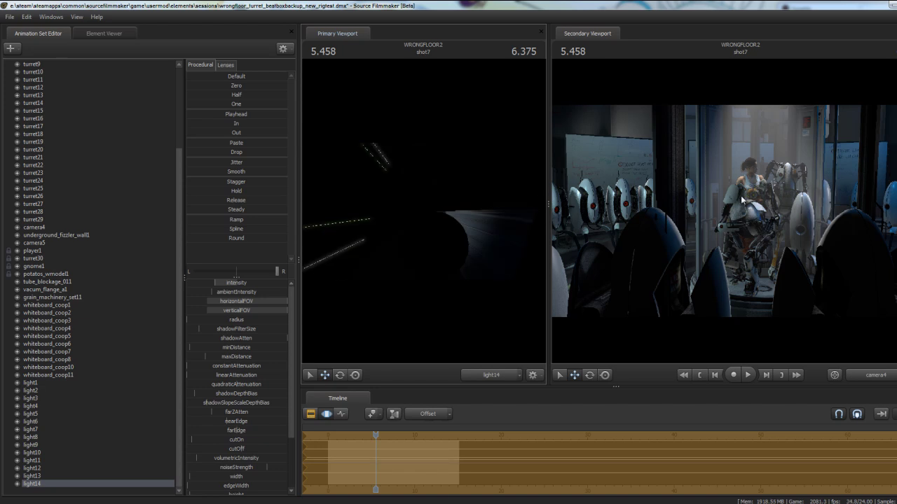
mouse_move(382, 185)
left_mouse_down()
mouse_move(363, 194)
mouse_move(372, 184)
mouse_move(418, 211)
mouse_move(411, 203)
mouse_move(406, 218)
mouse_move(412, 203)
mouse_move(422, 210)
mouse_move(418, 222)
mouse_move(397, 224)
mouse_move(423, 187)
mouse_move(399, 208)
mouse_move(430, 212)
mouse_move(394, 214)
mouse_move(411, 194)
mouse_move(424, 215)
left_mouse_up()
scroll(415, 209, "up", 5)
key("w")
key("s")
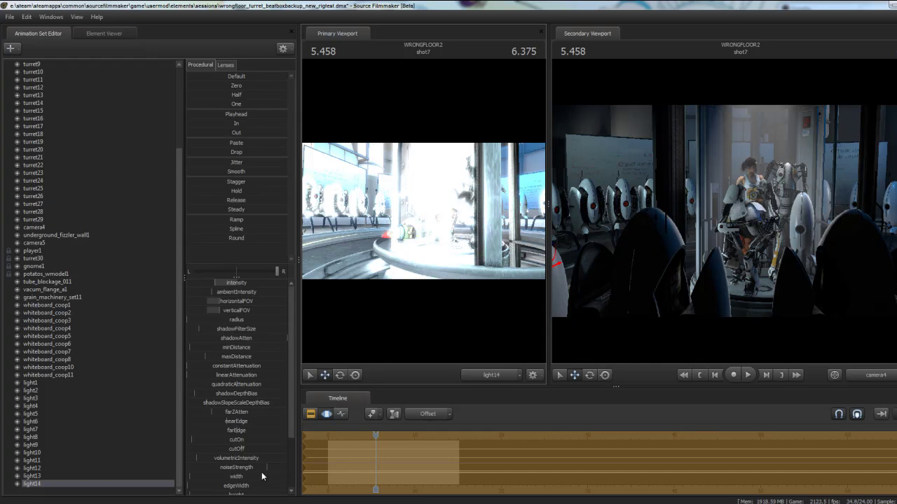
mouse_move(241, 286)
left_mouse_down()
mouse_move(213, 287)
mouse_move(226, 287)
left_mouse_up()
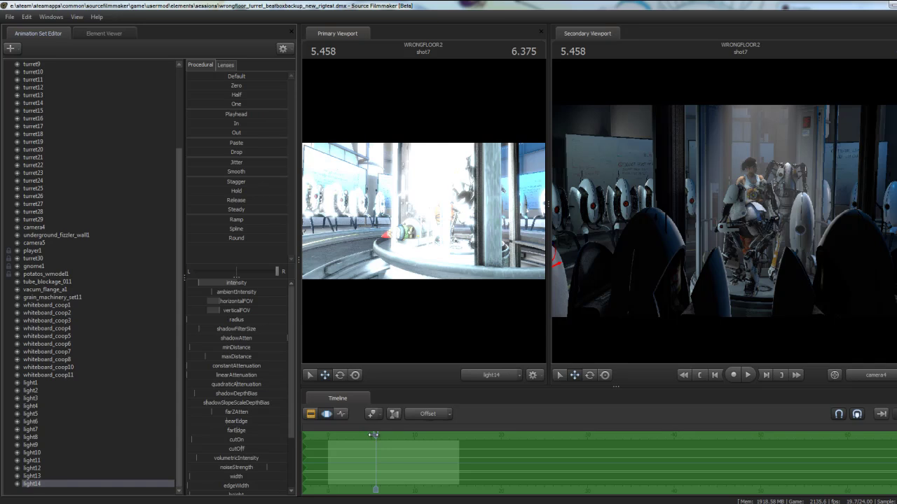
- Play back shot7 from near its start to review the lighting through the camera move
left_click_drag(365, 436, 325, 436)
key("space")
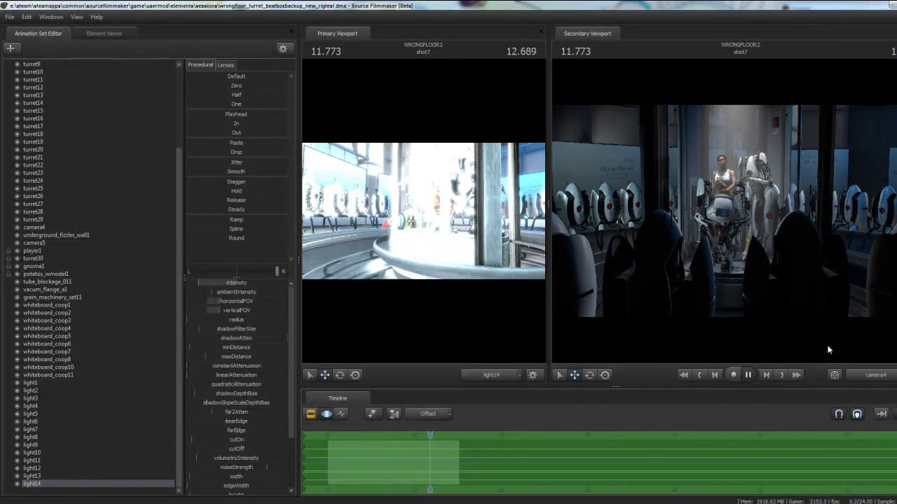
key("space")
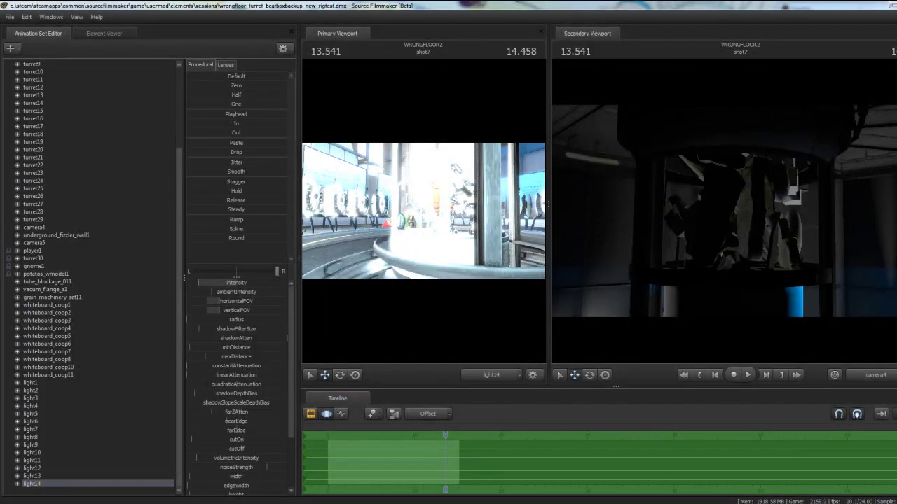
- Return the playhead to 11.583 and show the film clips in the Clip Editor to look over the other shots
left_click_drag(342, 99, 277, 153)
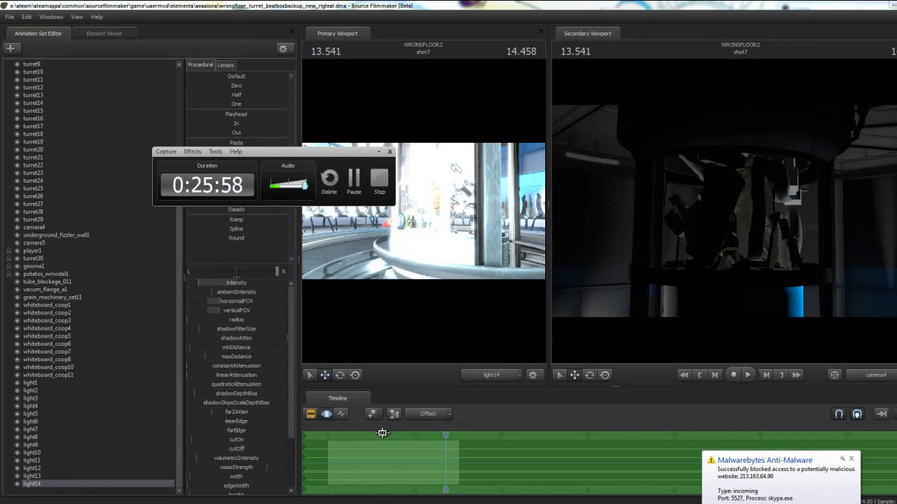
left_click_drag(442, 435, 429, 436)
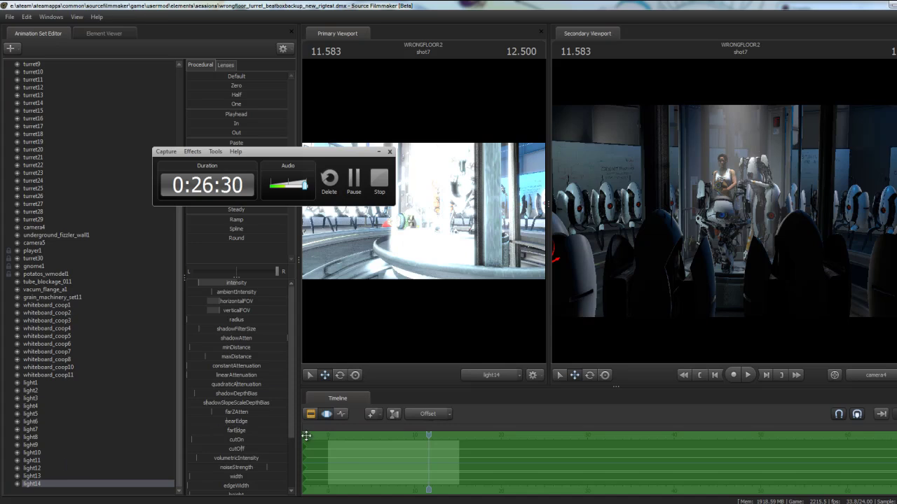
left_click(310, 413)
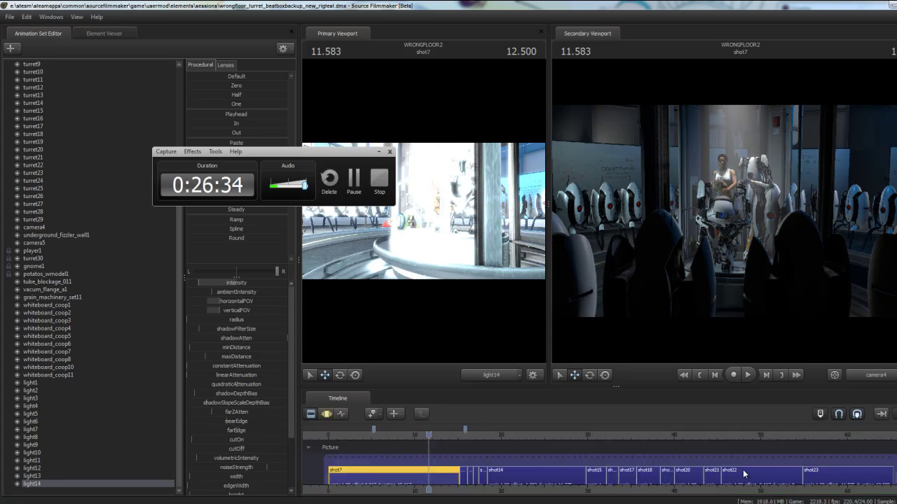
mouse_move(744, 474)
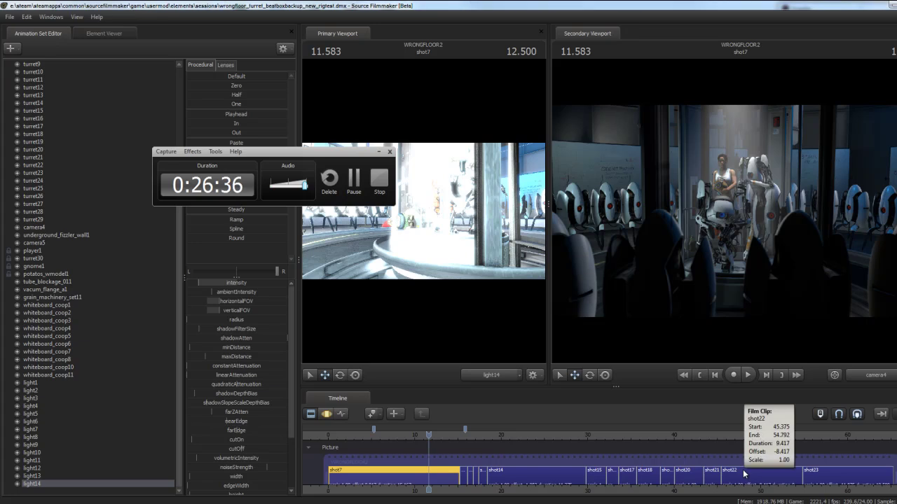